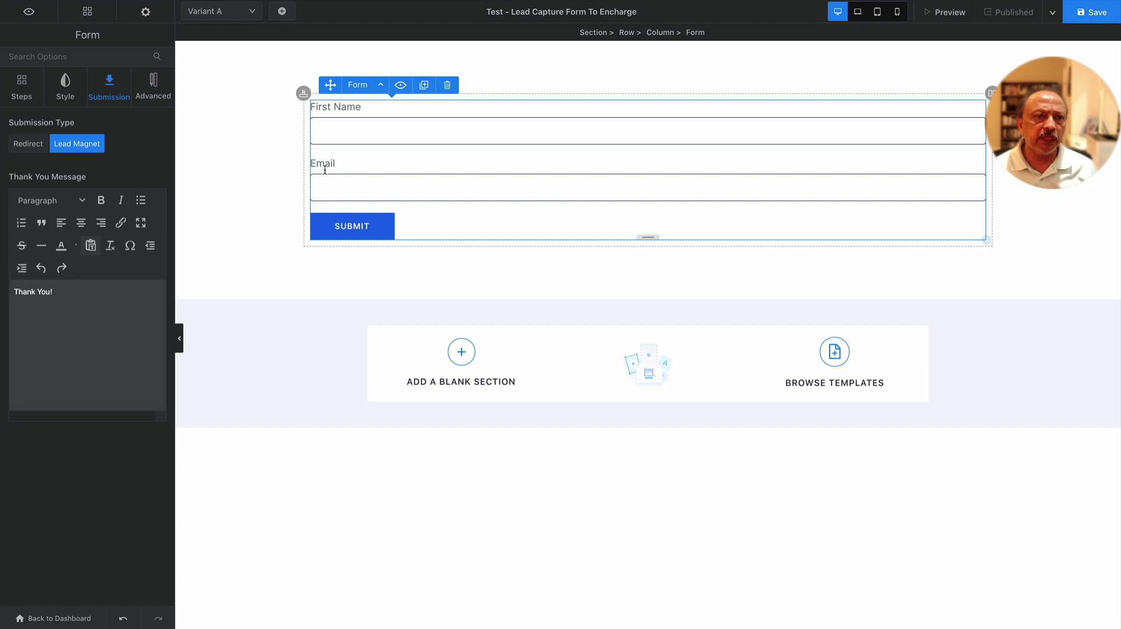
{"action": "left_click", "coordinate": [331, 185]}
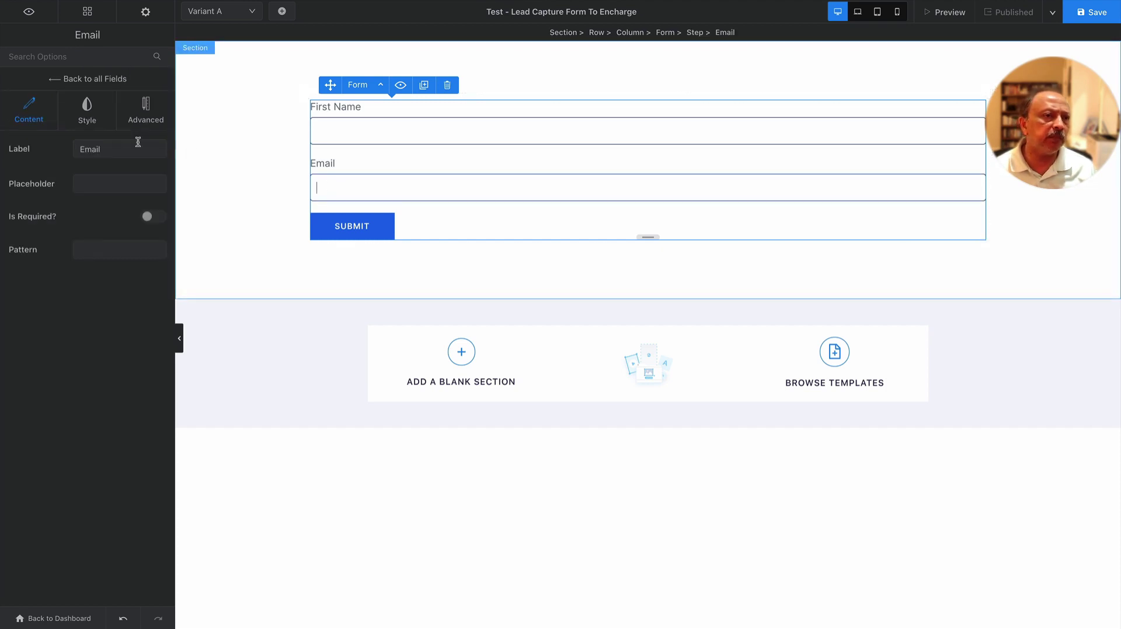
{"action": "left_click", "coordinate": [89, 121]}
{"action": "left_click", "coordinate": [139, 114]}
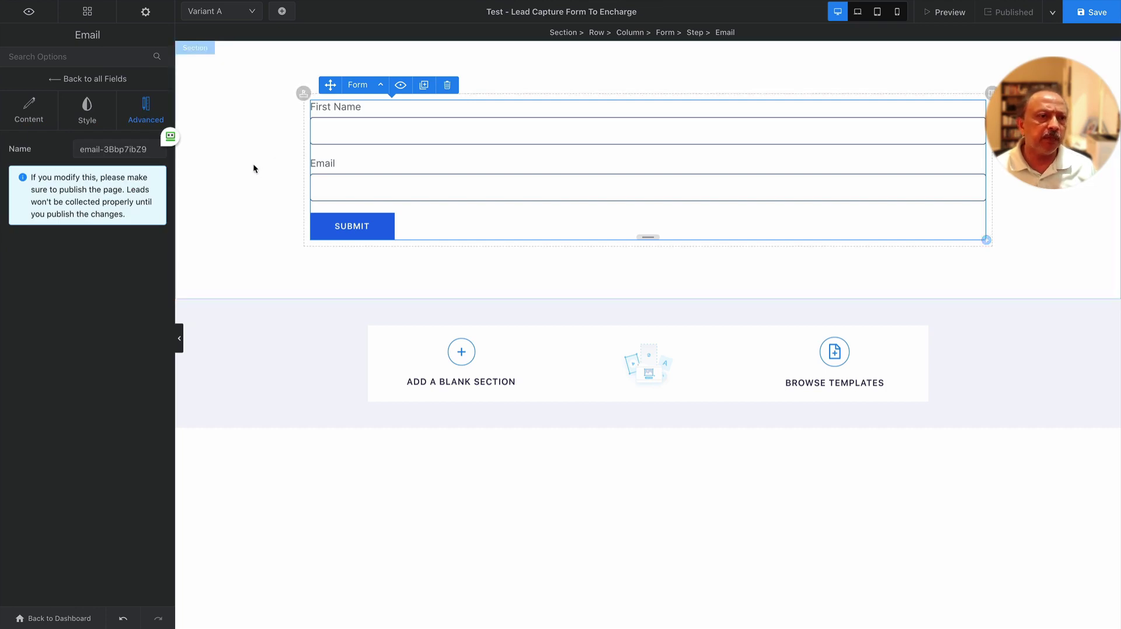
{"action": "left_click", "coordinate": [48, 119]}
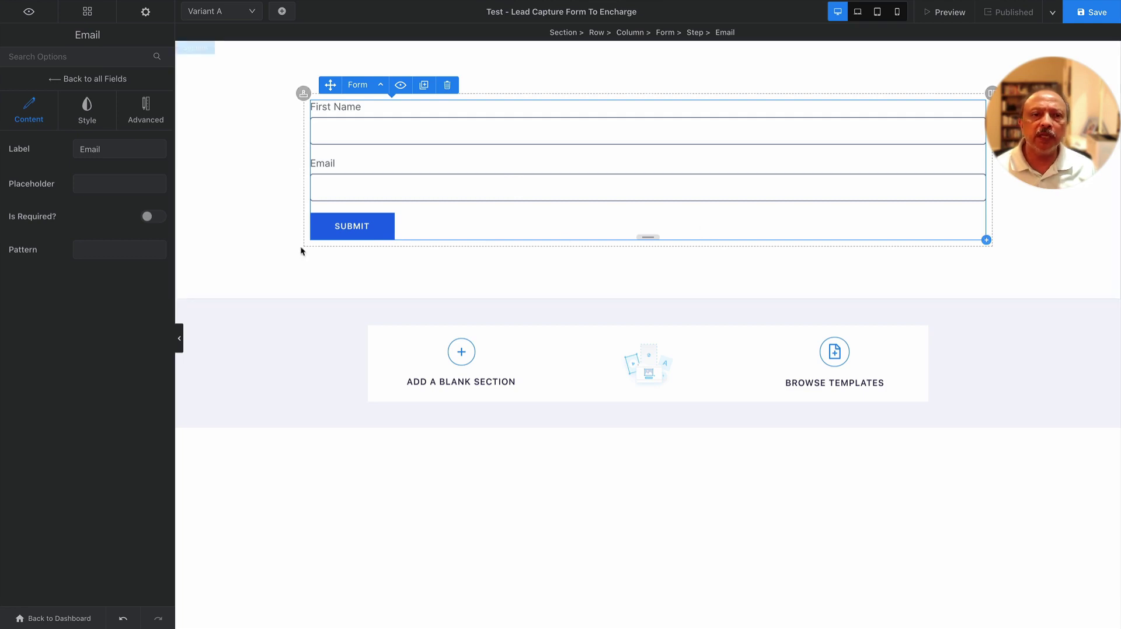
Try the form's Redirect submission type, then set it back to Lead Magnet with the 'Thank You!' message
{"action": "left_click", "coordinate": [350, 228]}
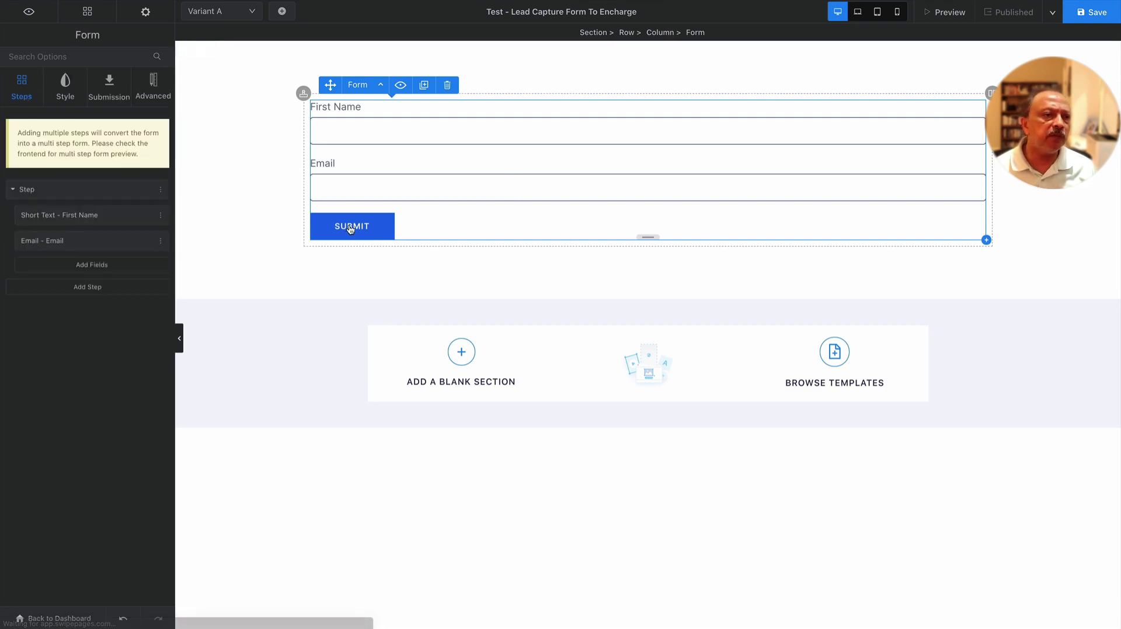
{"action": "left_click", "coordinate": [109, 96]}
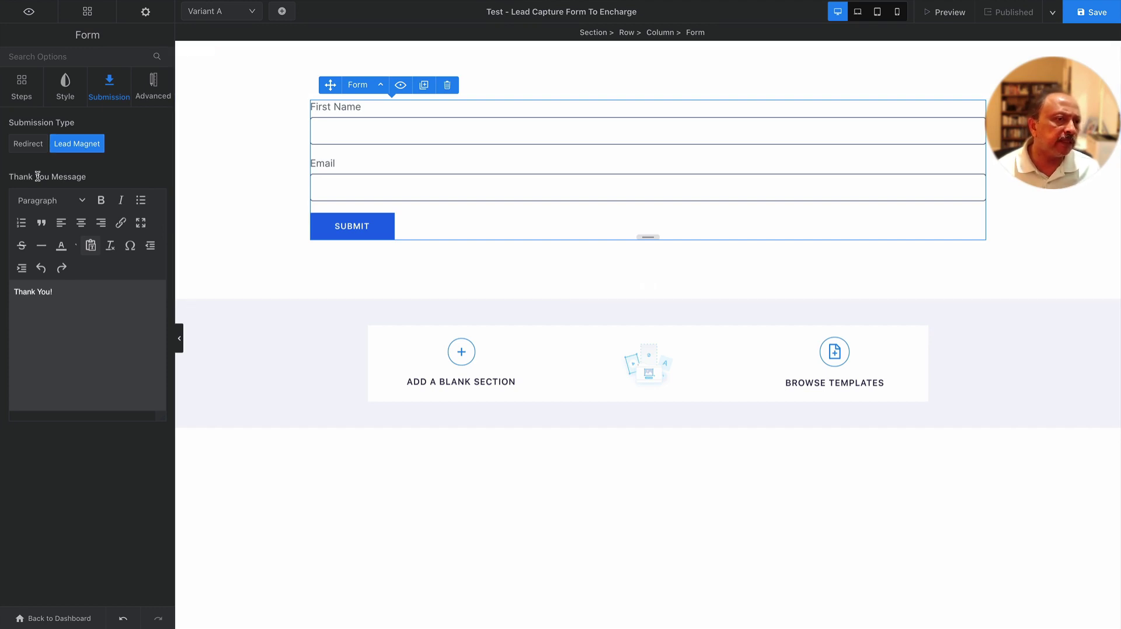
{"action": "left_click", "coordinate": [29, 146]}
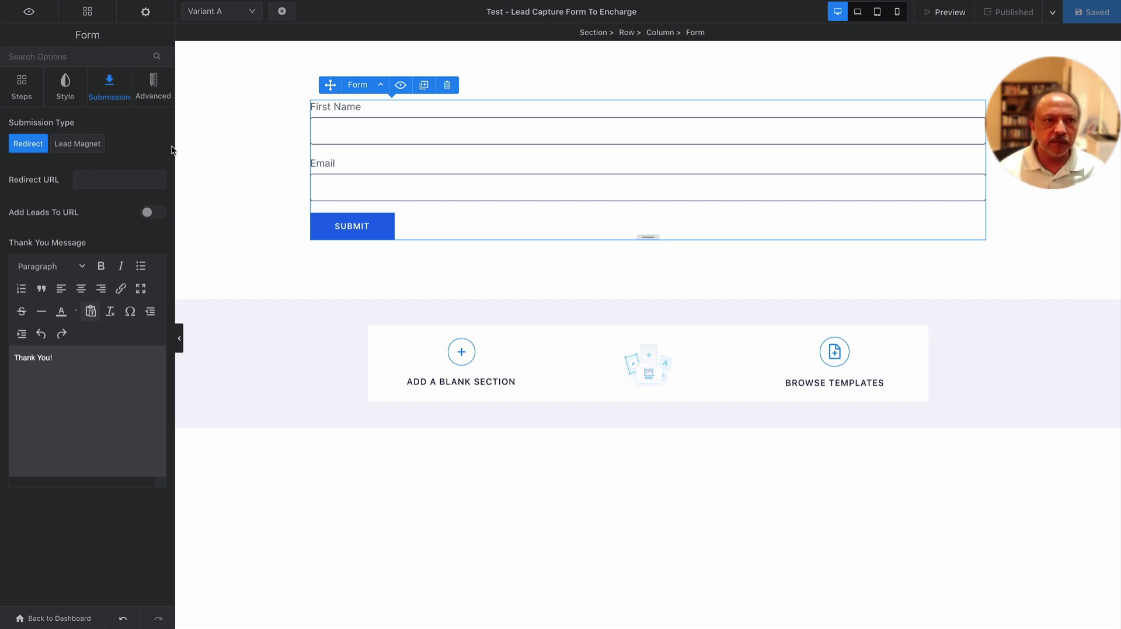
{"action": "left_click", "coordinate": [85, 146]}
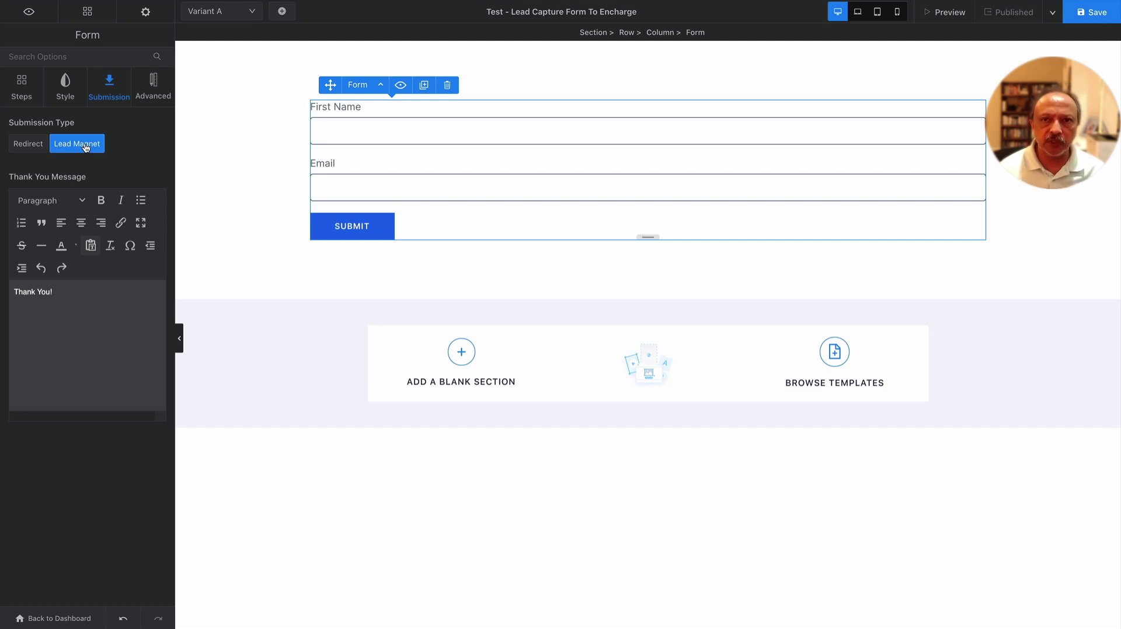
Save and publish the 'Test - Lead Capture Form To Encharge' page, then return to its dashboard
{"action": "left_click", "coordinate": [1088, 23]}
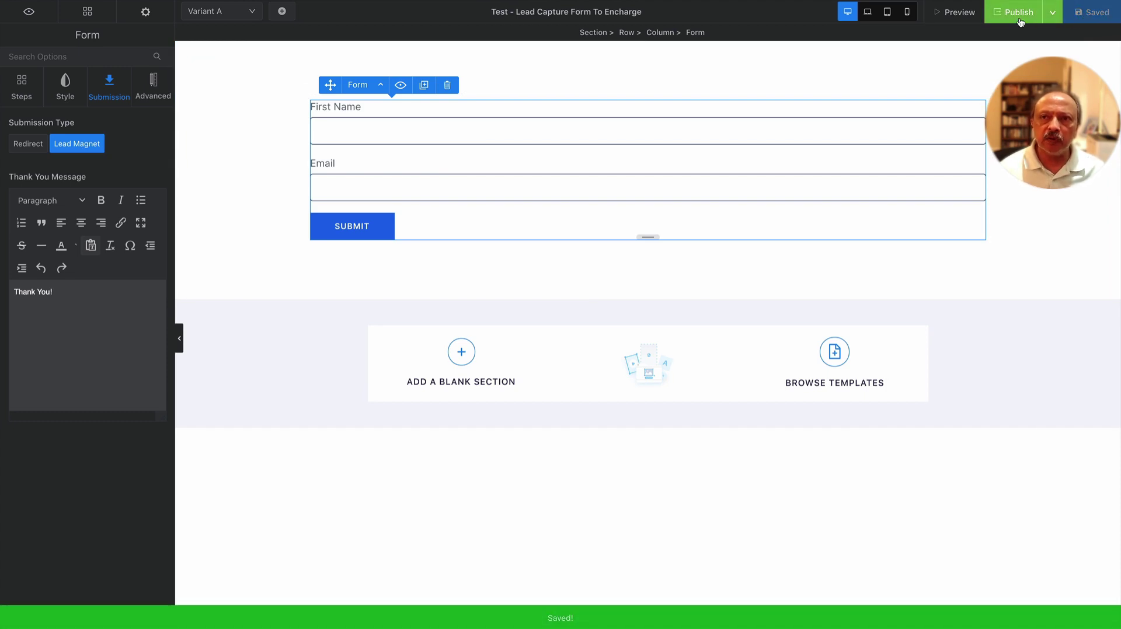
{"action": "left_click", "coordinate": [1019, 18]}
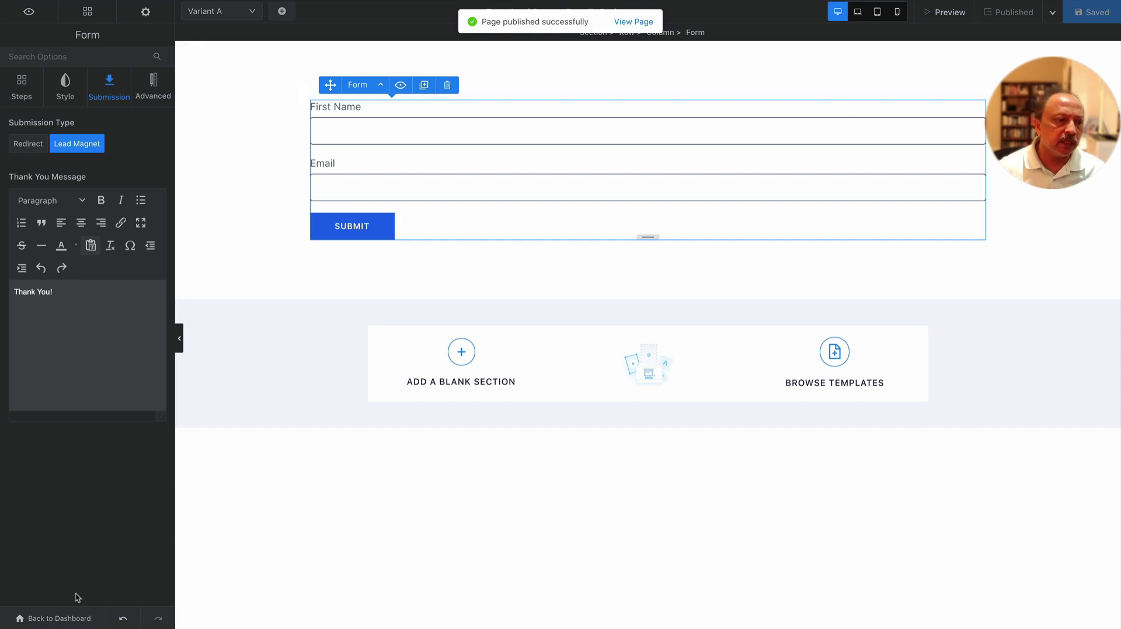
{"action": "left_click", "coordinate": [54, 618]}
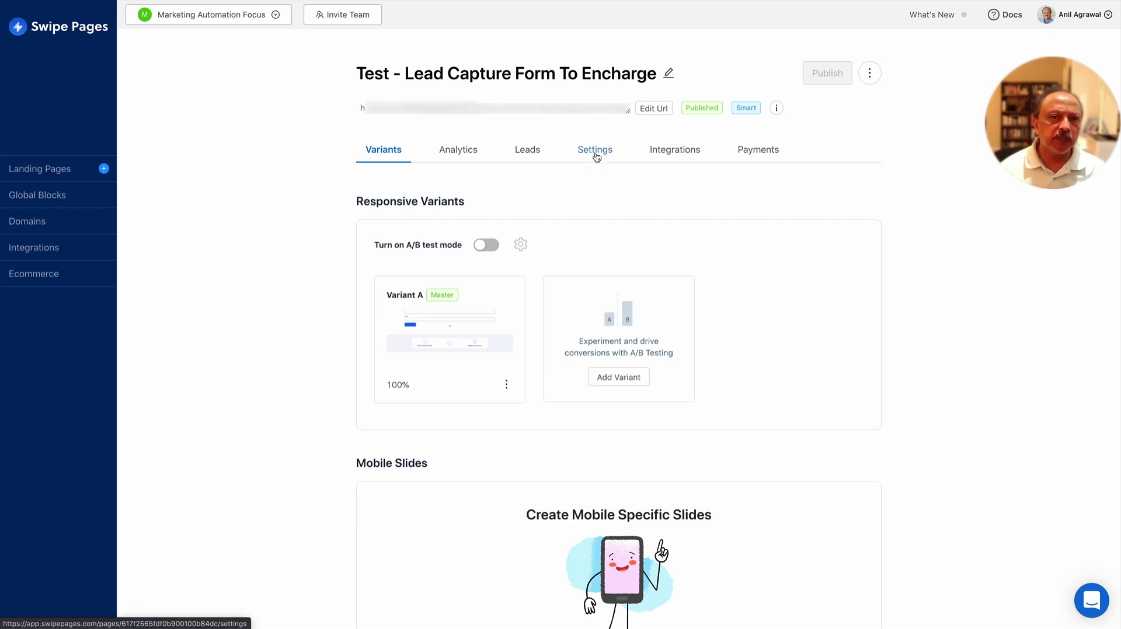
Bring up the page's Tracking Codes settings showing the Encharge script in the Head scripts
{"action": "left_click", "coordinate": [596, 157]}
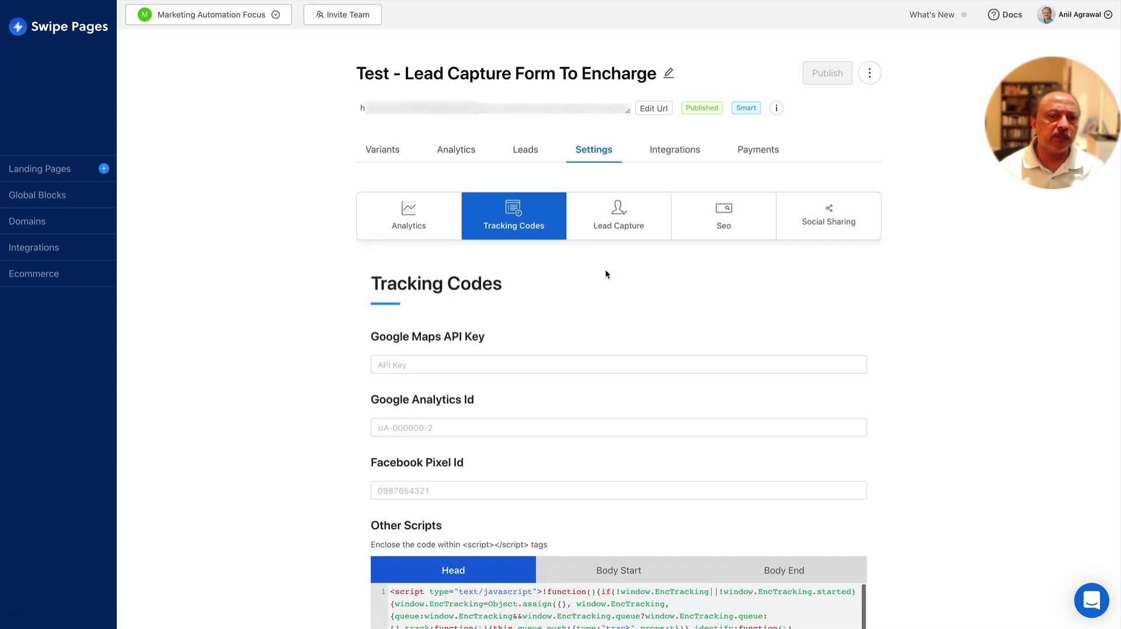
{"action": "scroll", "coordinate": [605, 270], "scroll_direction": "down", "scroll_amount": 1}
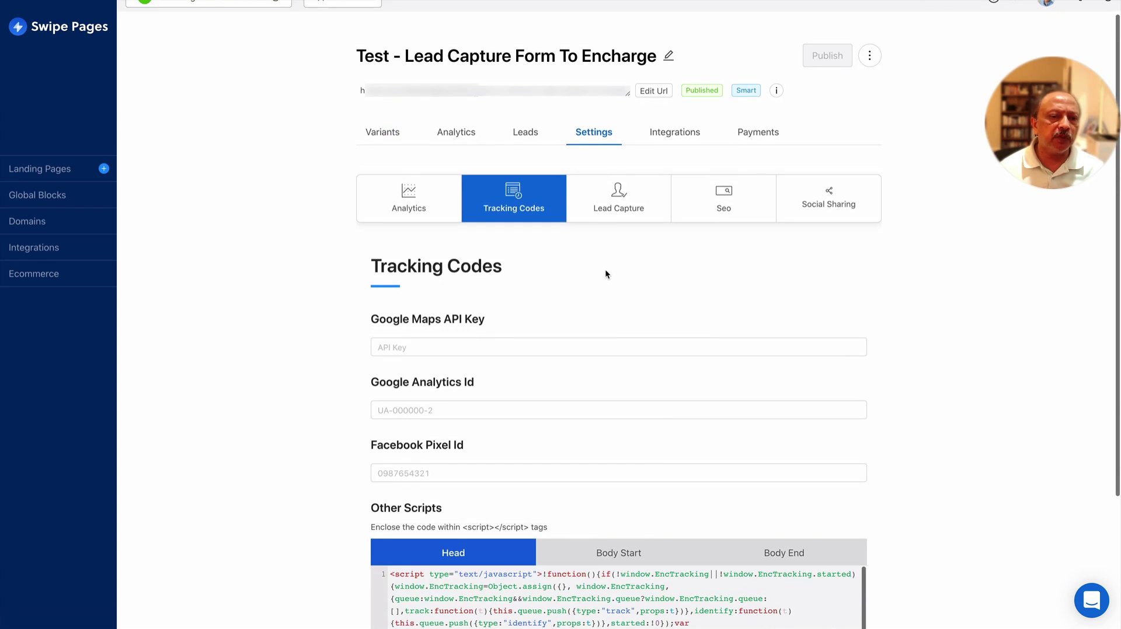
{"action": "left_click", "coordinate": [481, 402]}
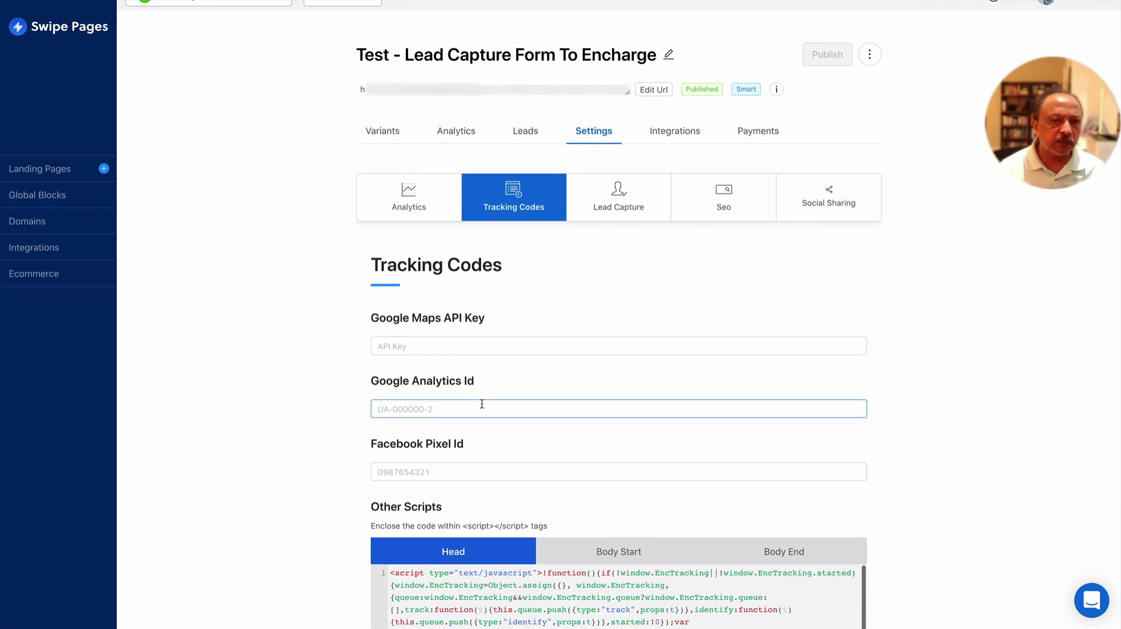
{"action": "left_click", "coordinate": [480, 572]}
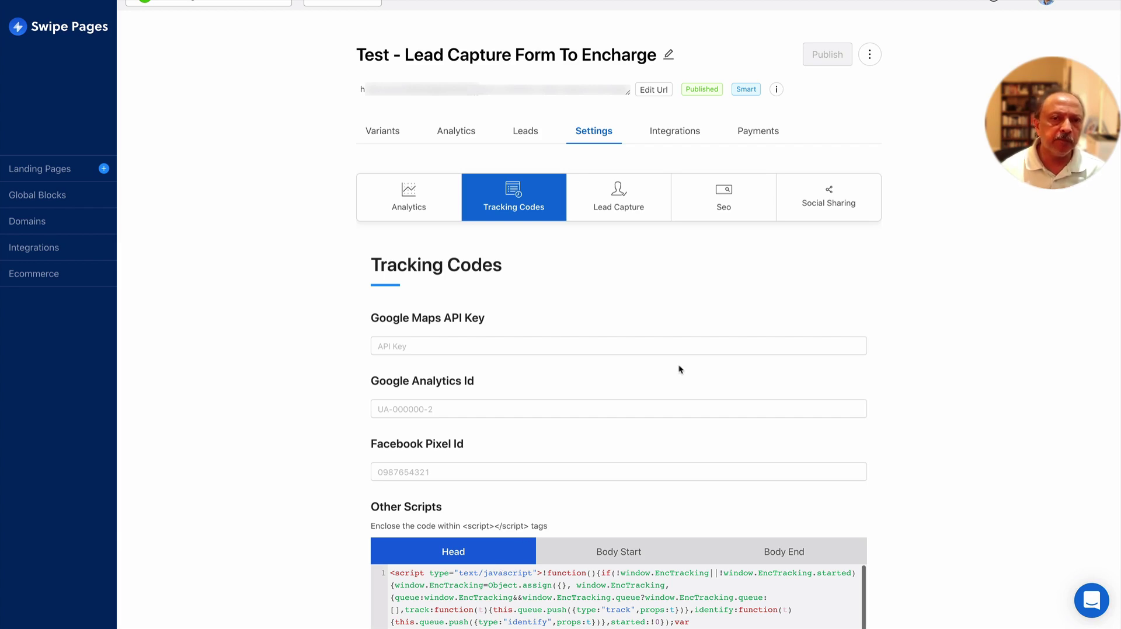
Show the page's integrations, listing Encharge and Leads Notification - Email as active
{"action": "left_click", "coordinate": [676, 136]}
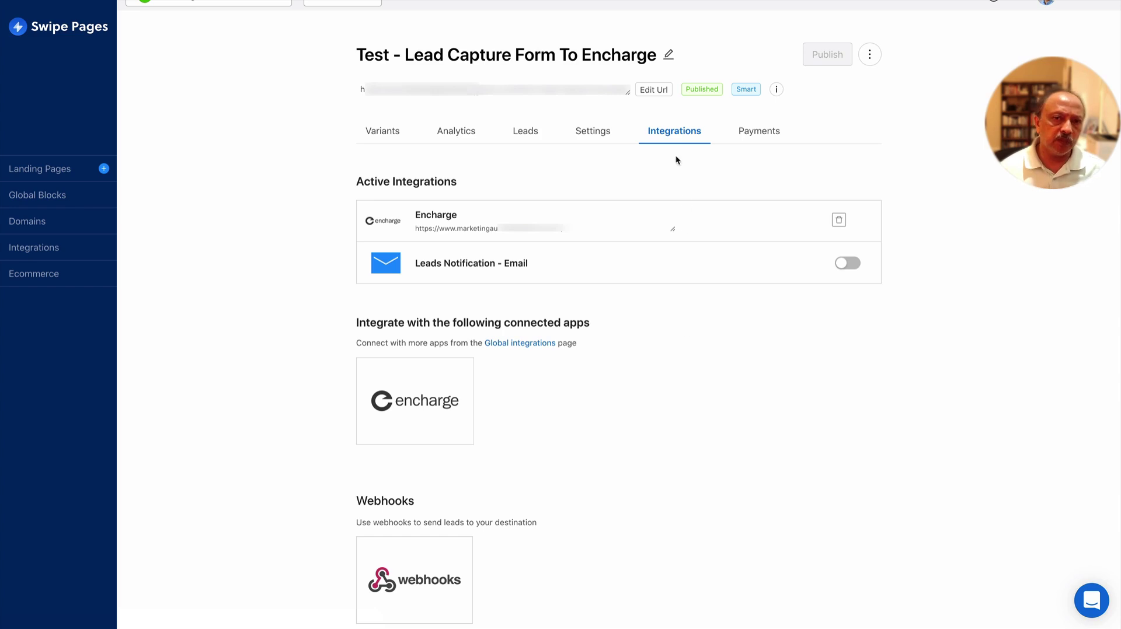
Check Encharge under Connected Apps on the account Integrations page, dismissing its connect prompt
{"action": "left_click", "coordinate": [38, 251]}
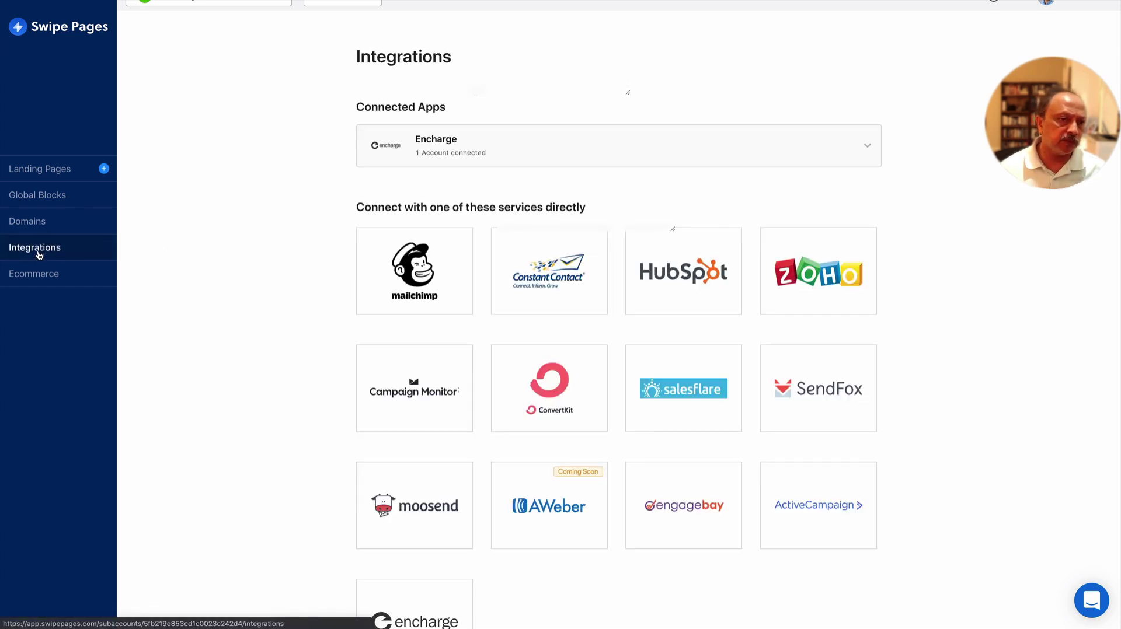
{"action": "scroll", "coordinate": [428, 494], "scroll_direction": "down", "scroll_amount": 1}
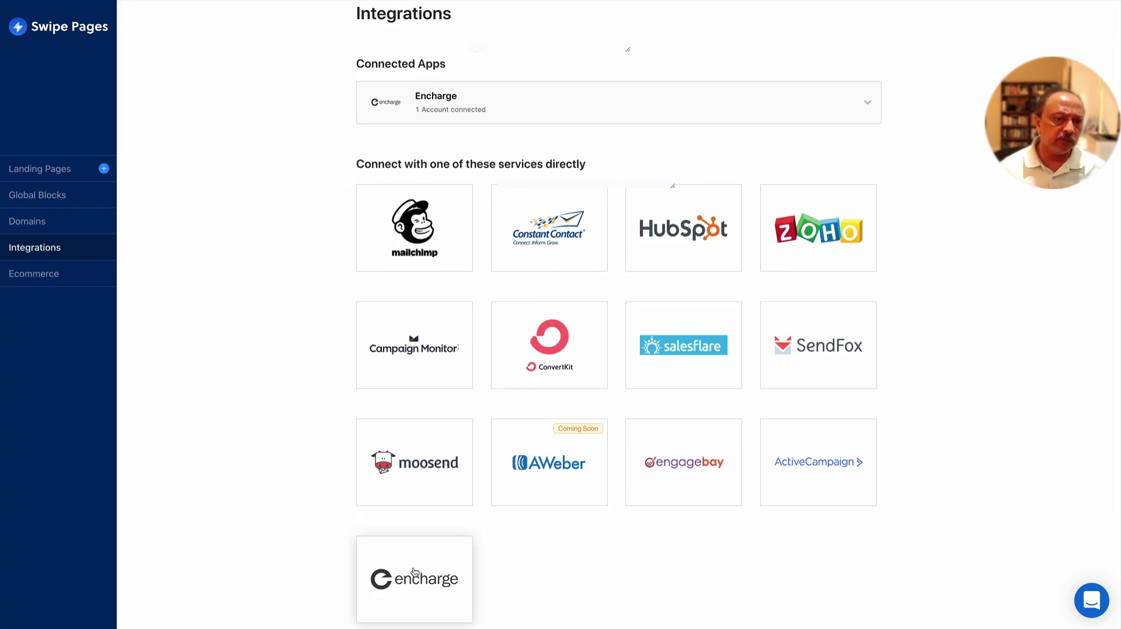
{"action": "left_click", "coordinate": [415, 572]}
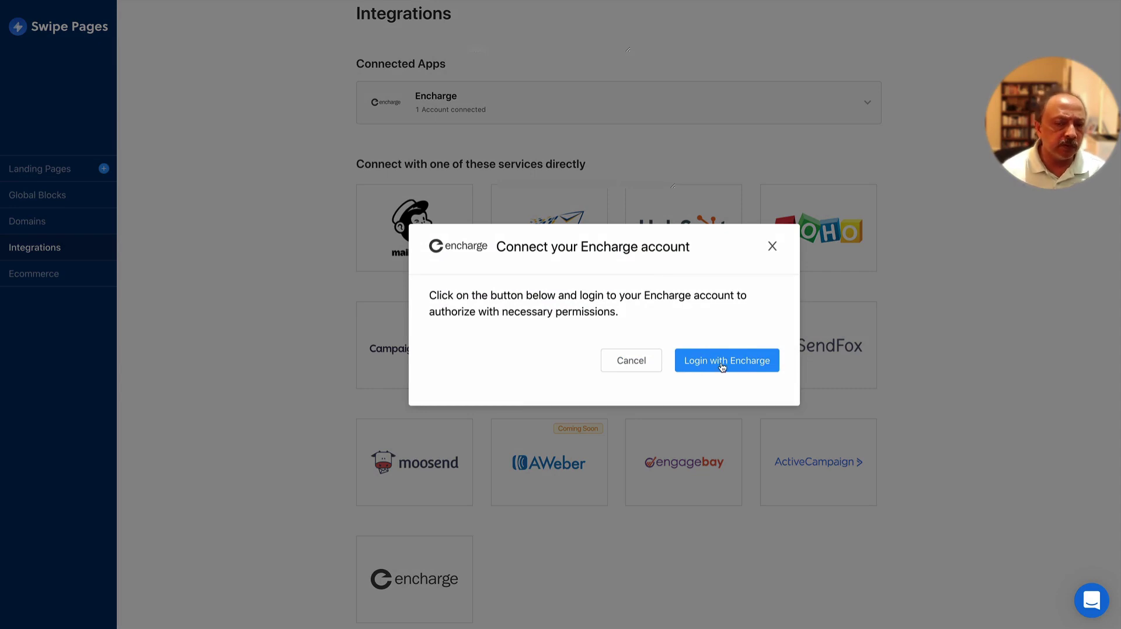
{"action": "left_click", "coordinate": [772, 247]}
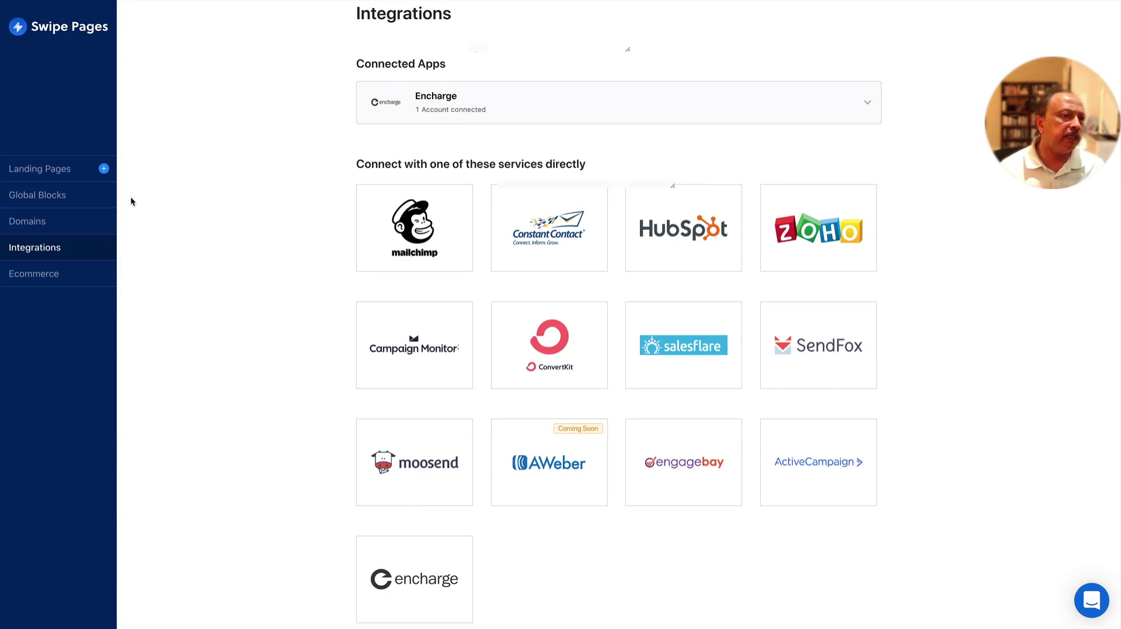
Return to the 'Test - Lead Capture Form To Encharge' page's integrations and try adding Encharge again
{"action": "left_click", "coordinate": [53, 170]}
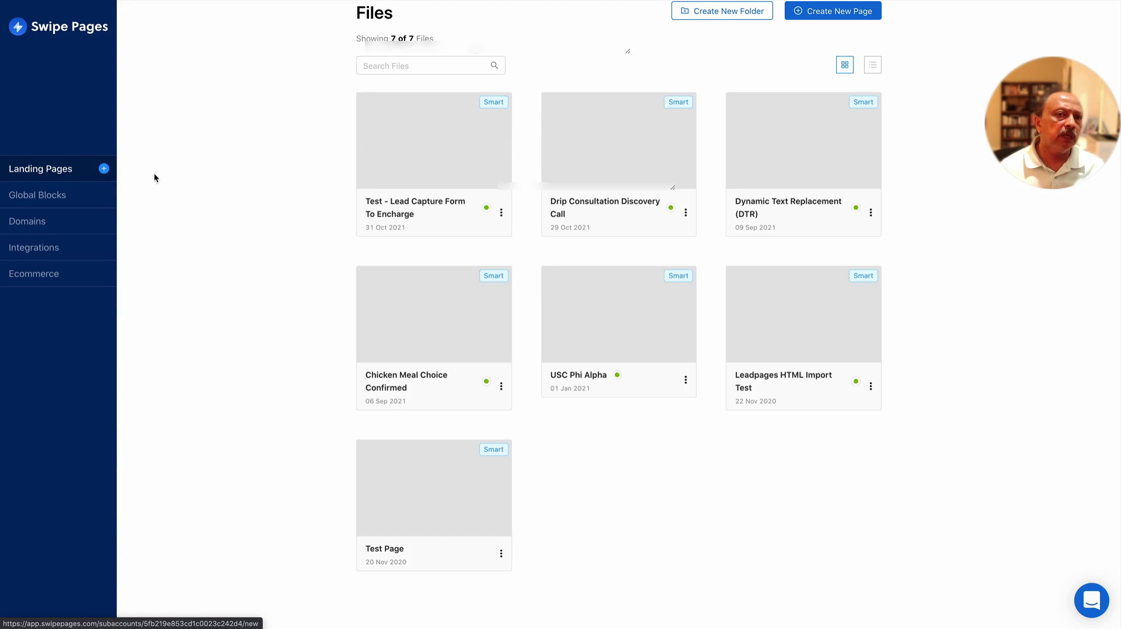
{"action": "left_click", "coordinate": [442, 116]}
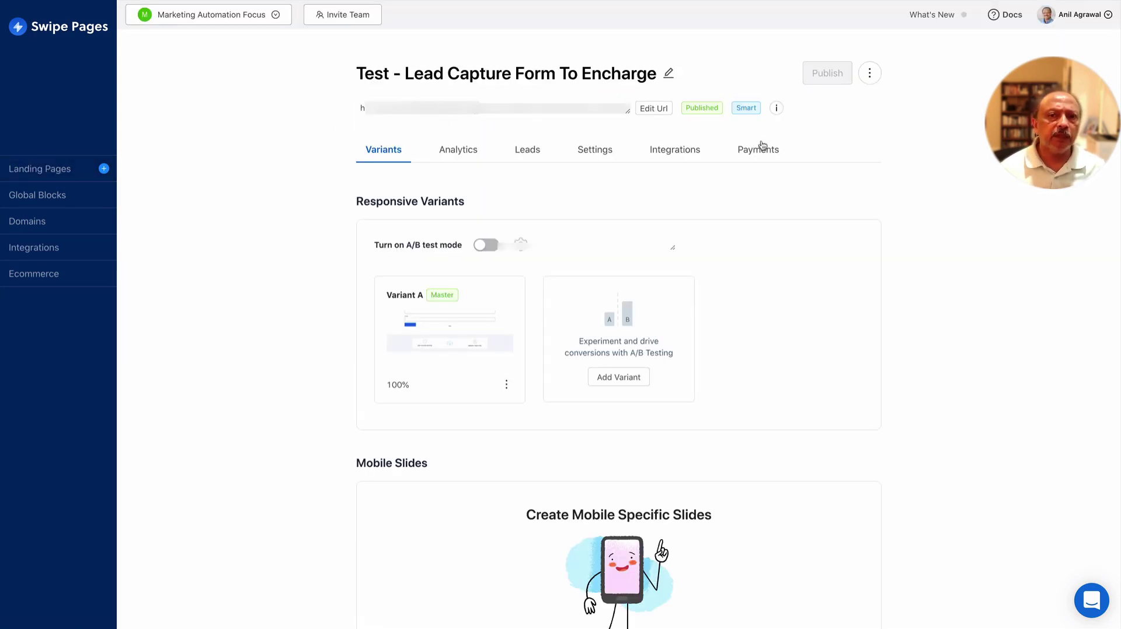
{"action": "left_click", "coordinate": [674, 151]}
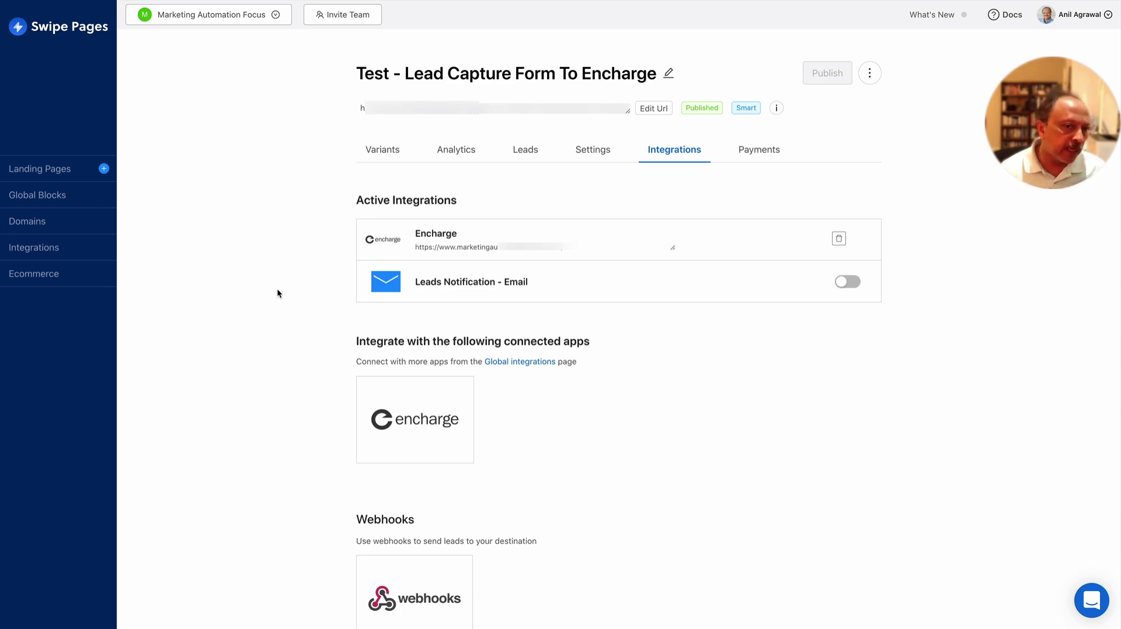
{"action": "left_click", "coordinate": [419, 405]}
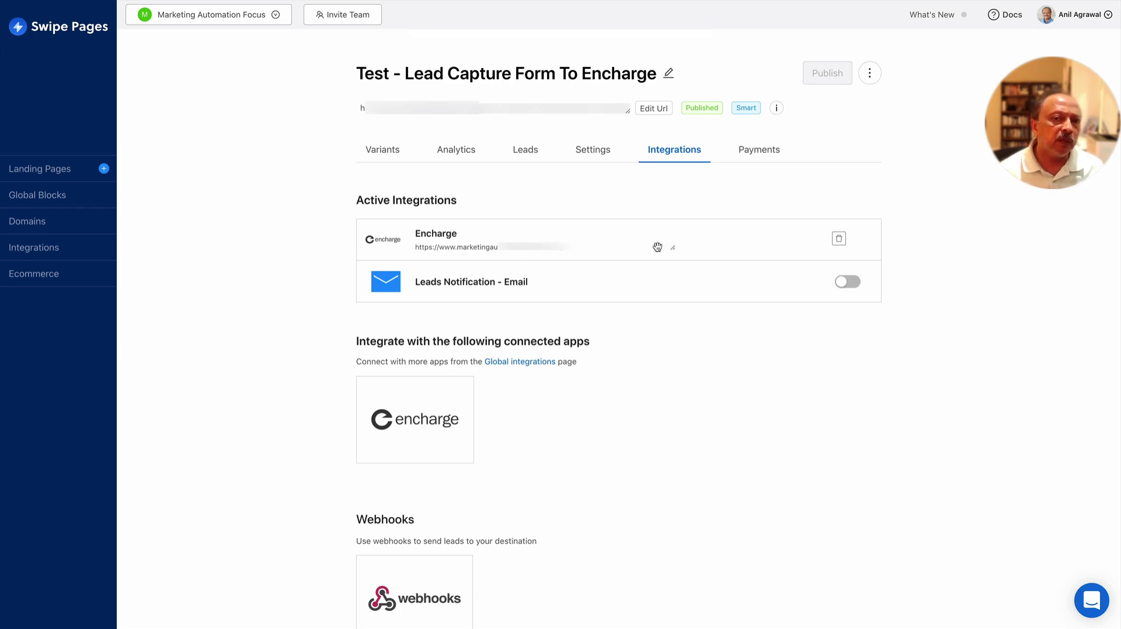
Open the active Encharge integration and continue with the existing account to the Tags step
{"action": "left_click", "coordinate": [762, 243]}
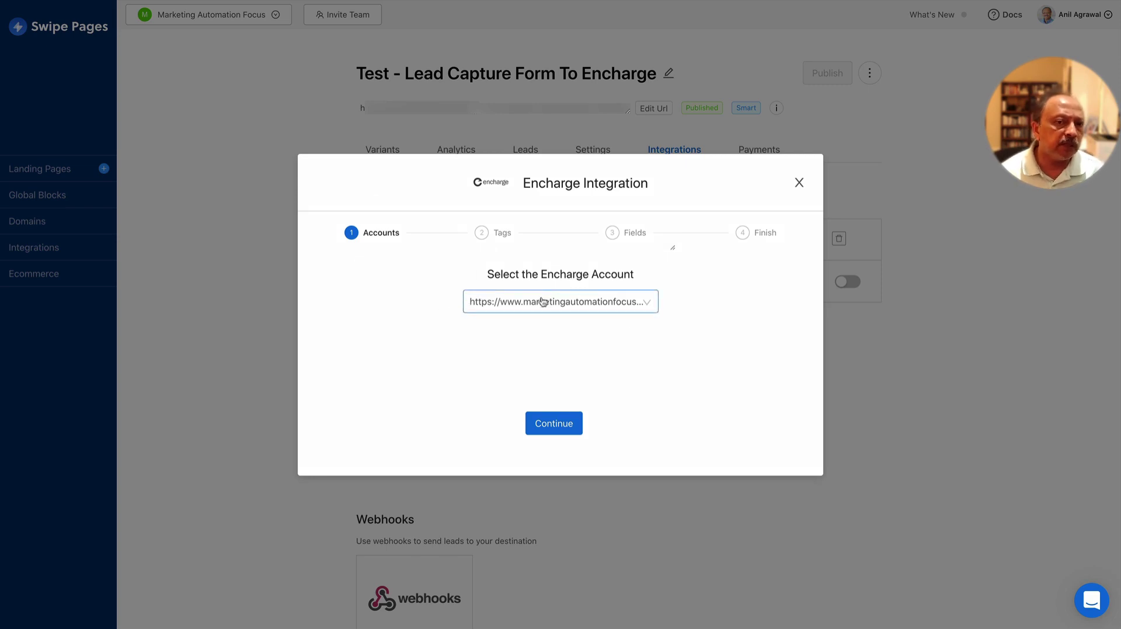
{"action": "left_click", "coordinate": [554, 423]}
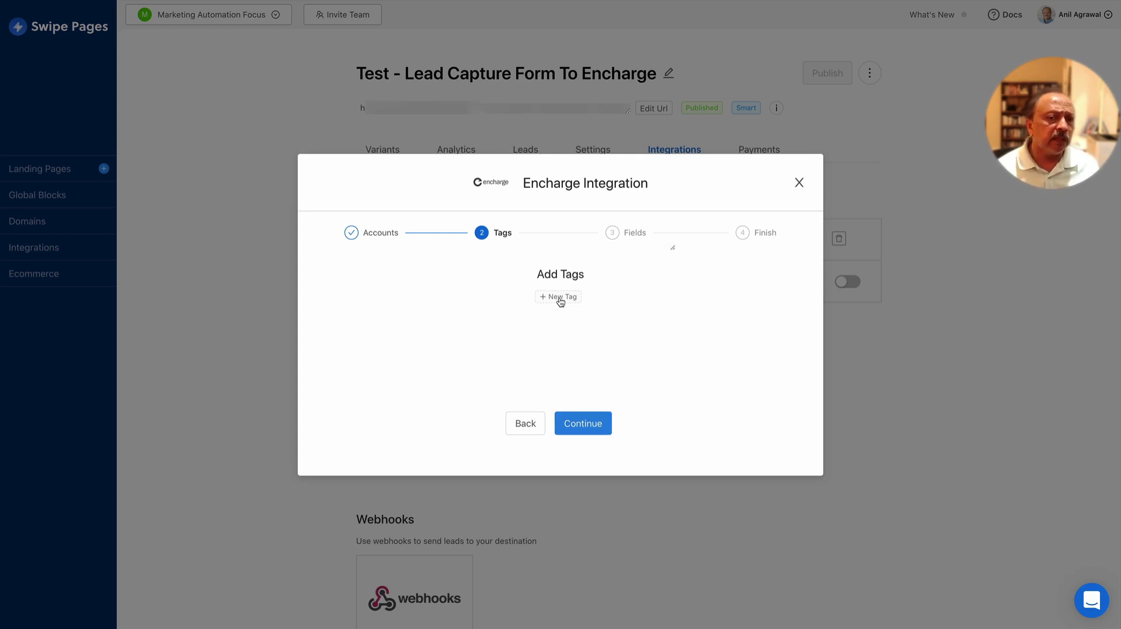
Add the tag 'Optend in for ebook' for incoming leads and continue to field mapping
{"action": "left_click", "coordinate": [559, 300]}
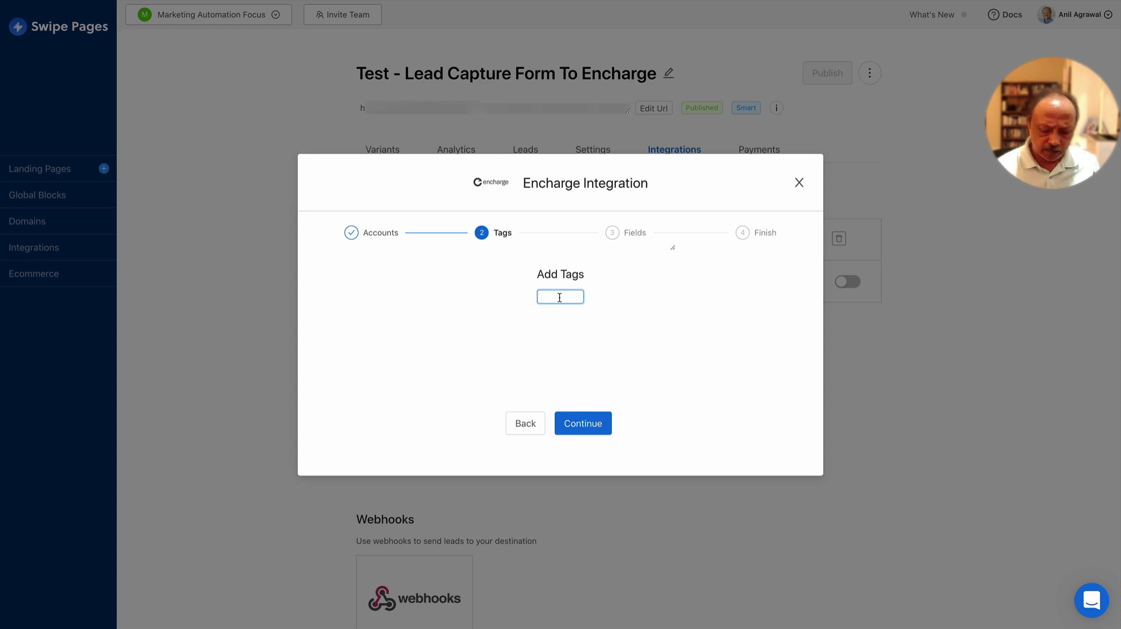
{"action": "type", "text": "Opten"}
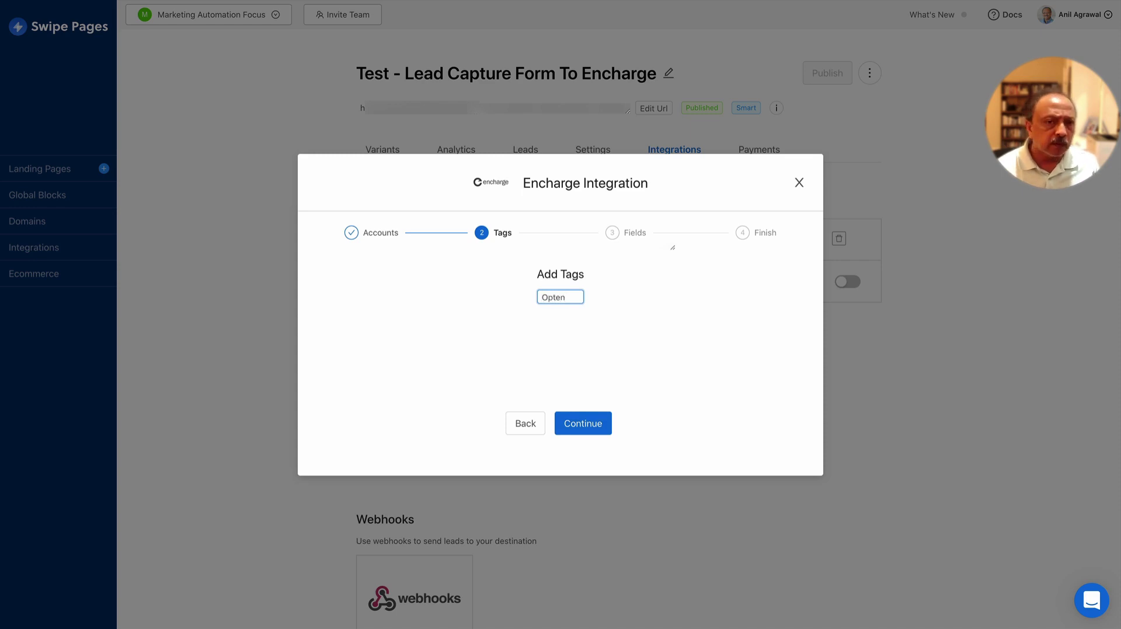
{"action": "type", "text": "d in for"}
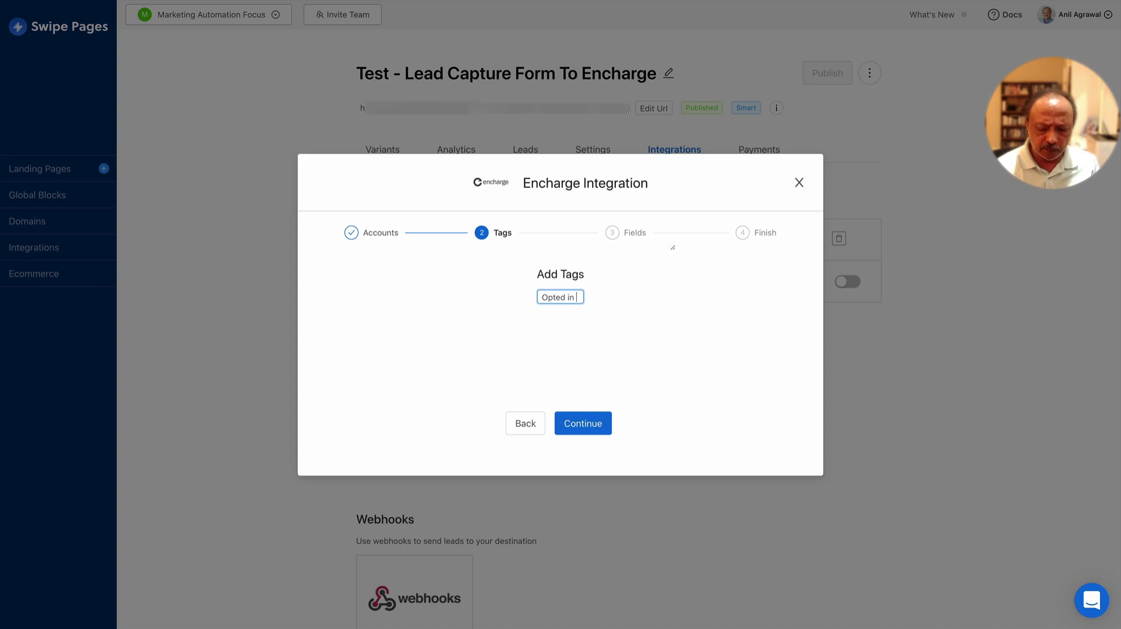
{"action": "type", "text": " eb"}
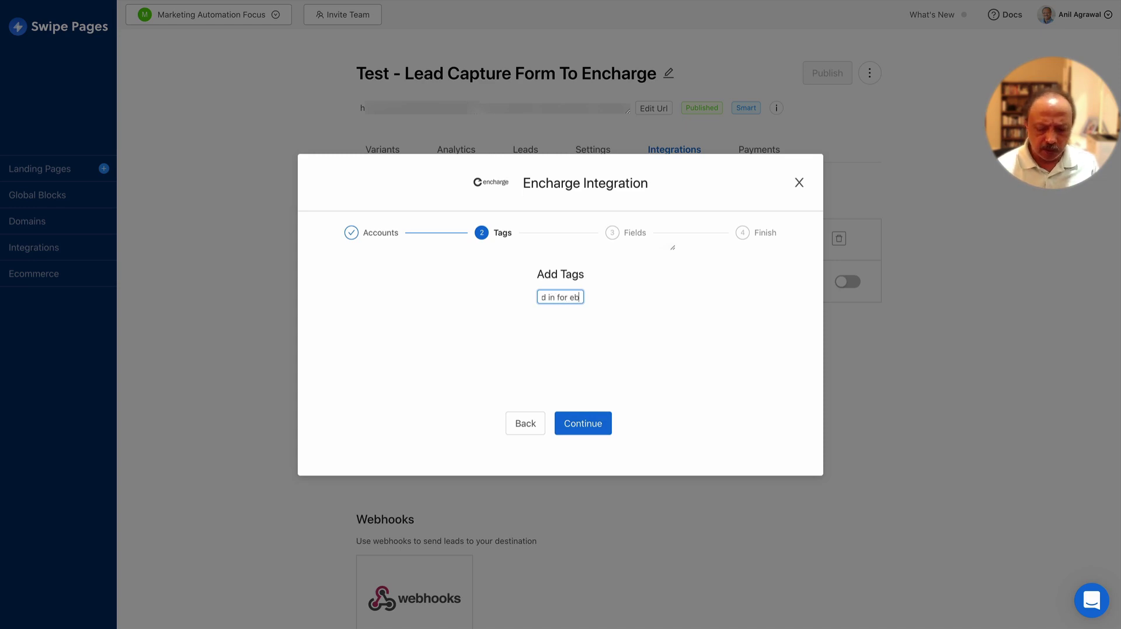
{"action": "type", "text": "ook"}
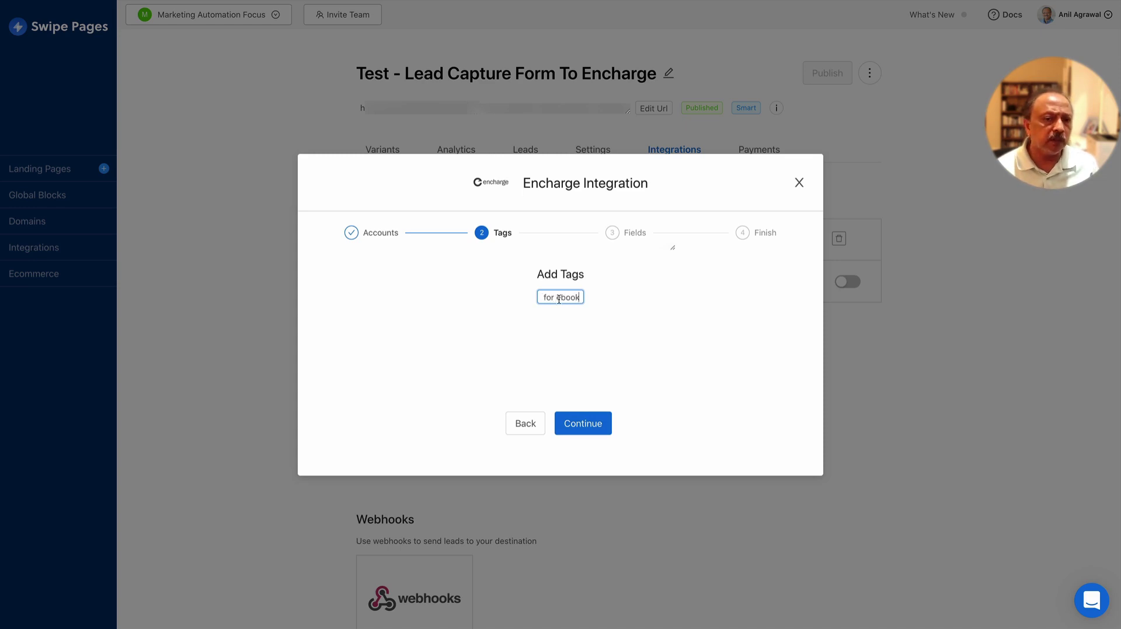
{"action": "key", "text": "Return"}
{"action": "left_click", "coordinate": [597, 425]}
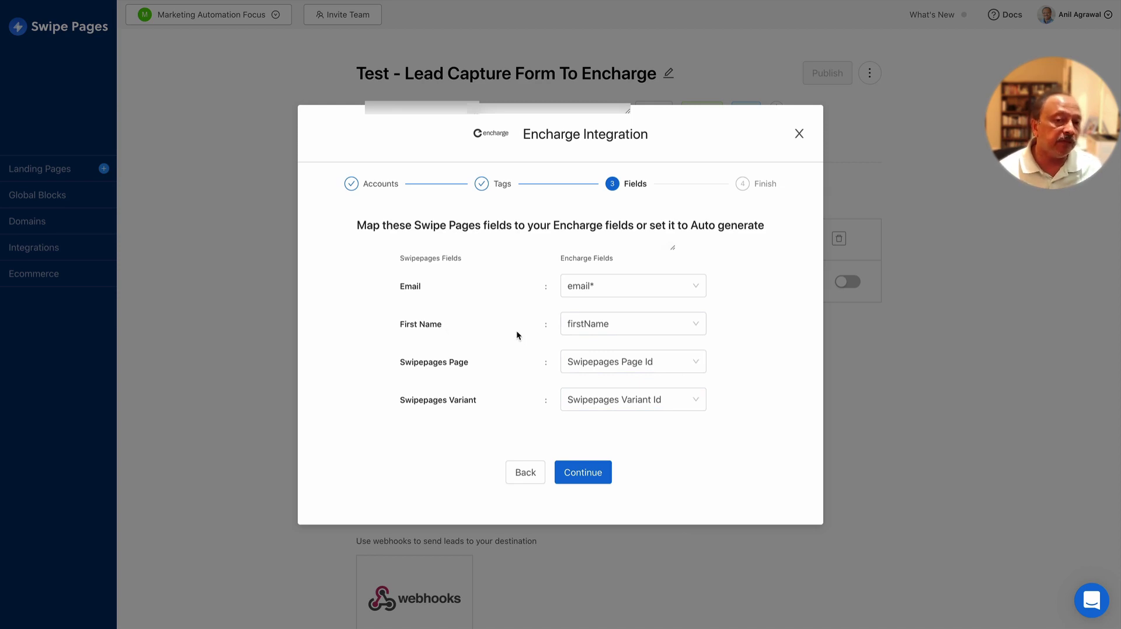
Keep First Name mapped to firstName and Email to email*, then finish and close the Encharge setup
{"action": "left_click", "coordinate": [695, 327]}
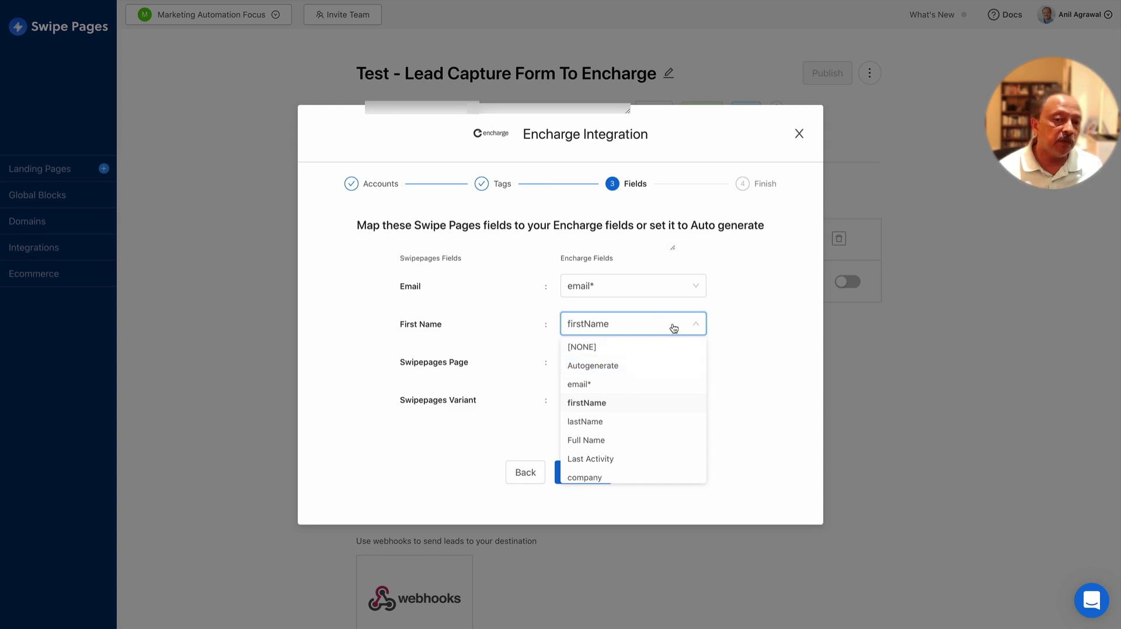
{"action": "left_click", "coordinate": [693, 327]}
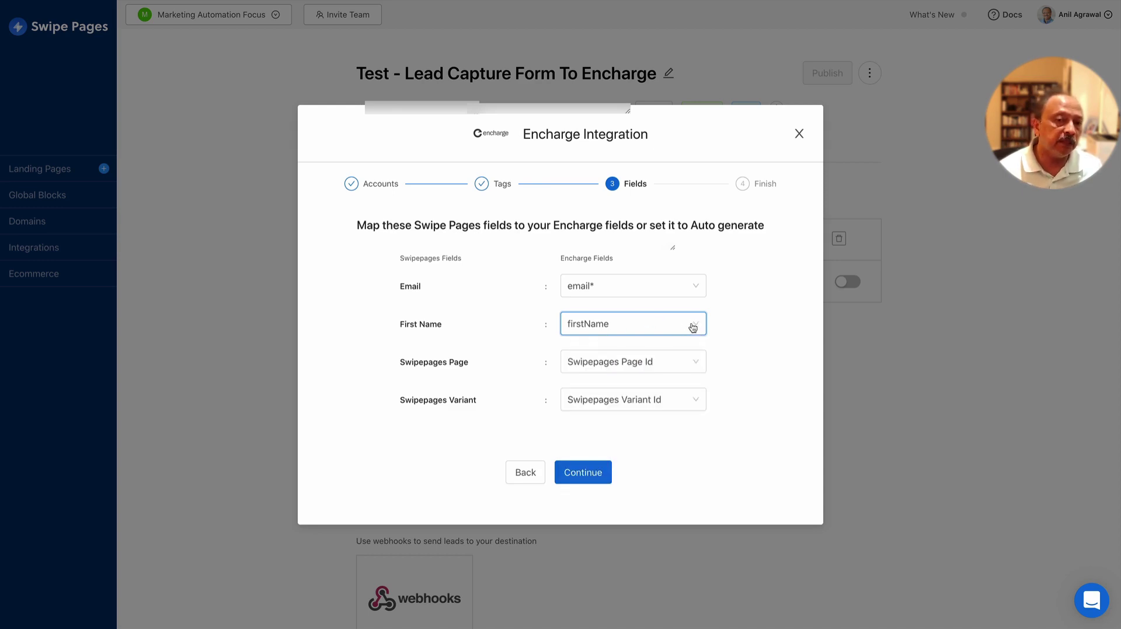
{"action": "left_click", "coordinate": [694, 290]}
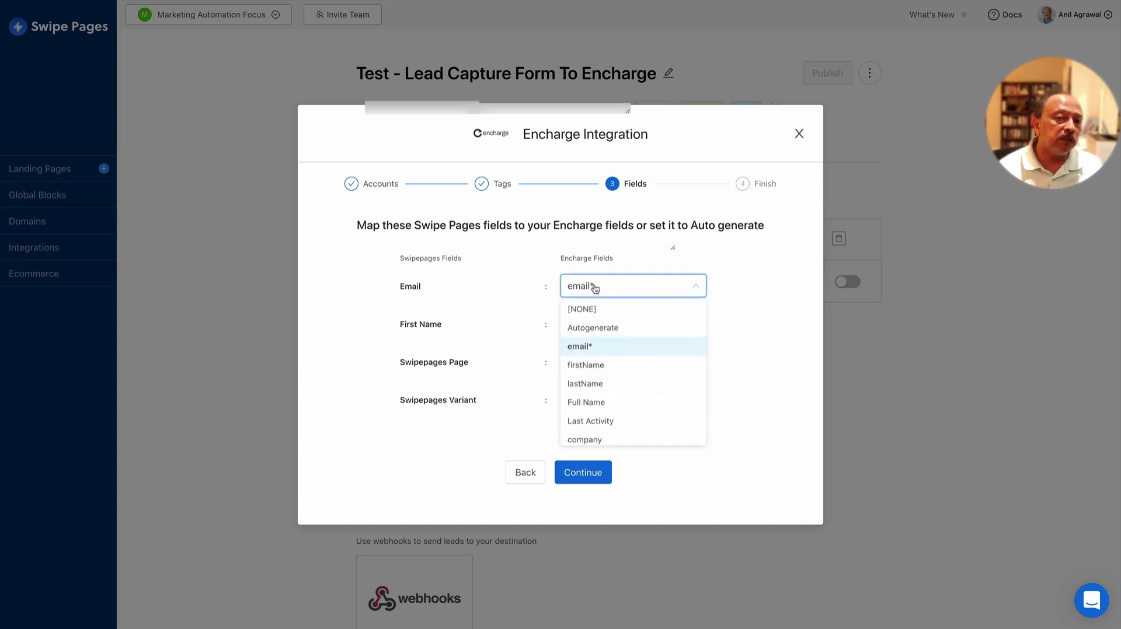
{"action": "left_click", "coordinate": [585, 346]}
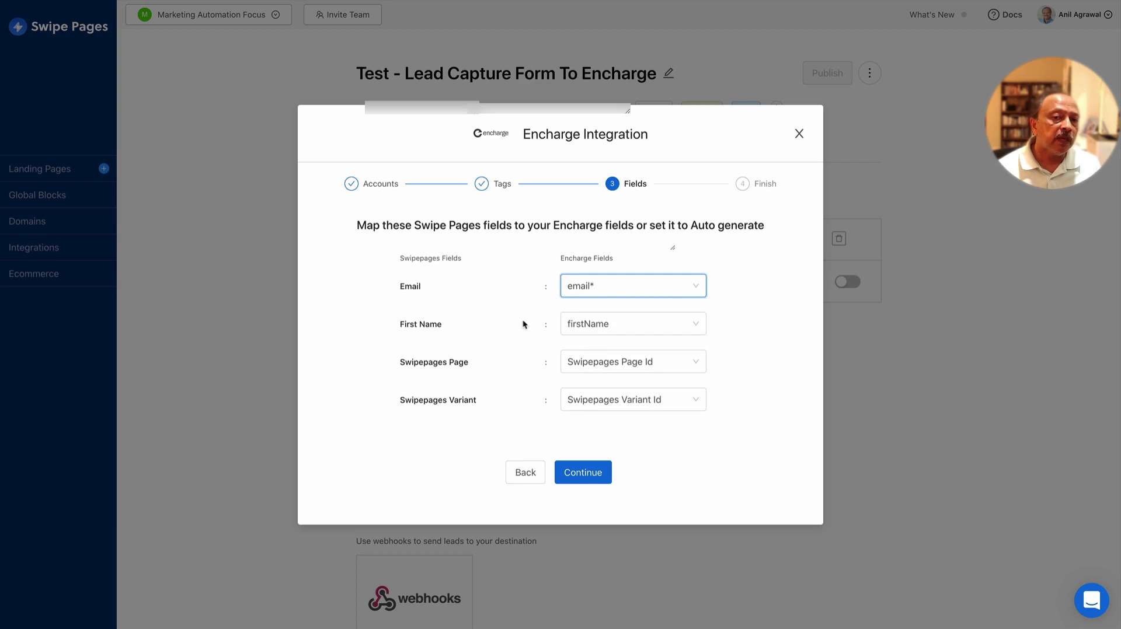
{"action": "left_click", "coordinate": [591, 477]}
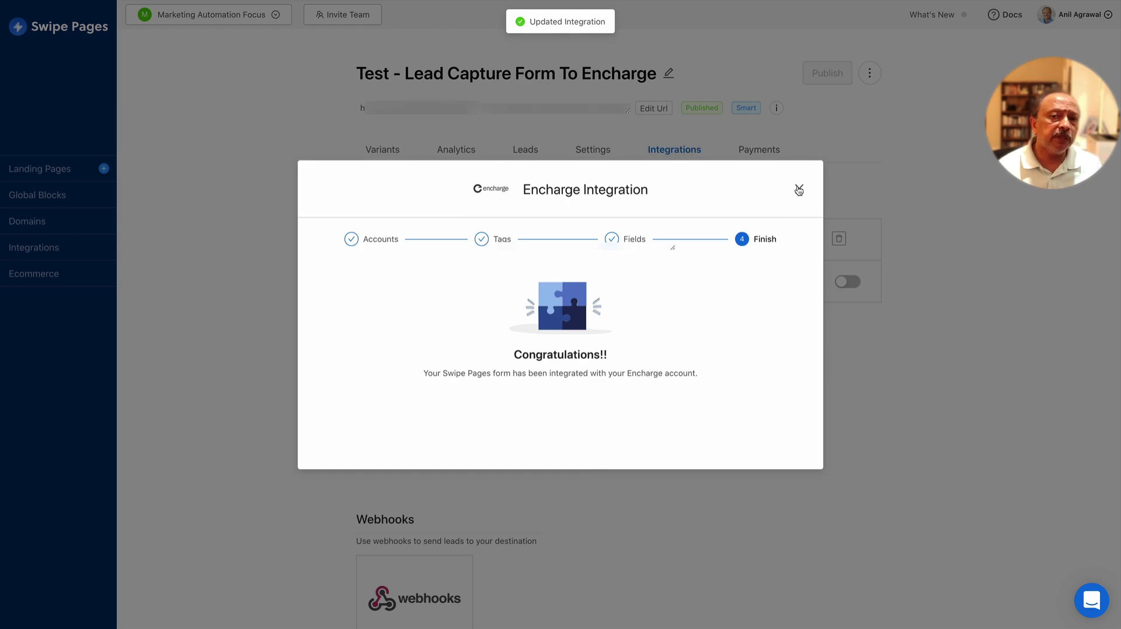
{"action": "left_click", "coordinate": [798, 189]}
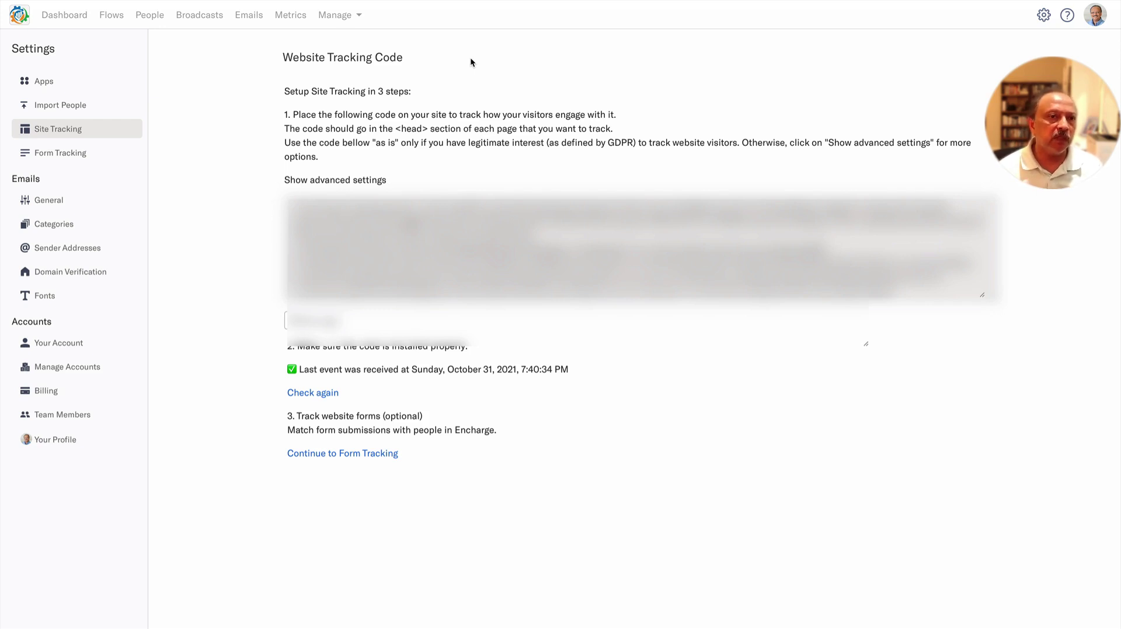
Switch to Encharge's Site Tracking page confirming the tracking code's last received event
{"action": "mouse_move", "coordinate": [173, 5]}
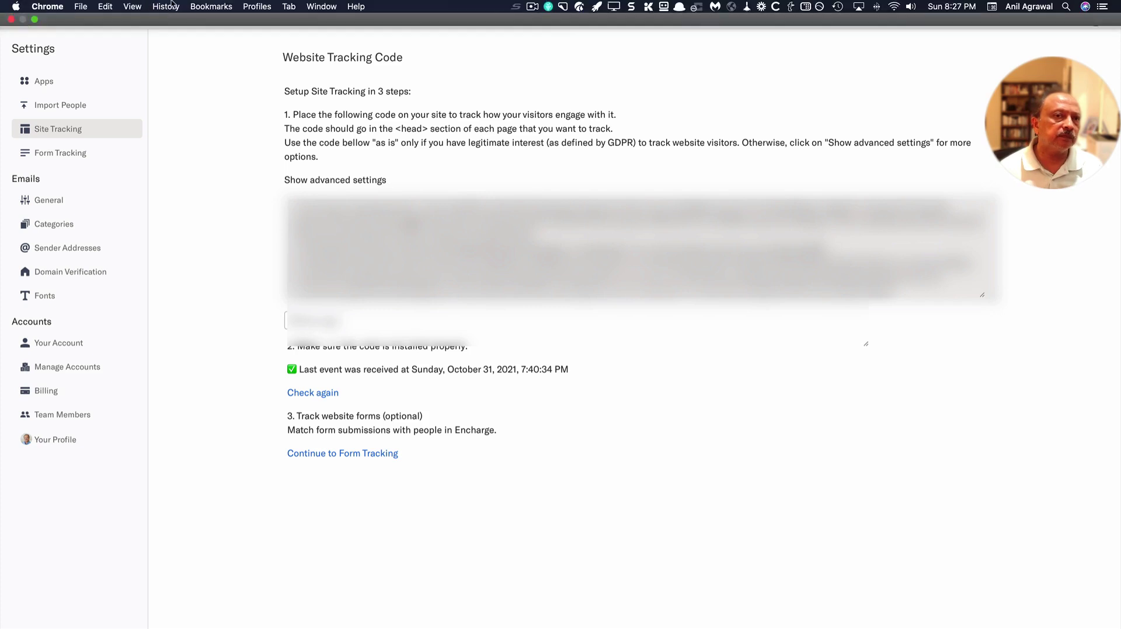
{"action": "left_click", "coordinate": [531, 6]}
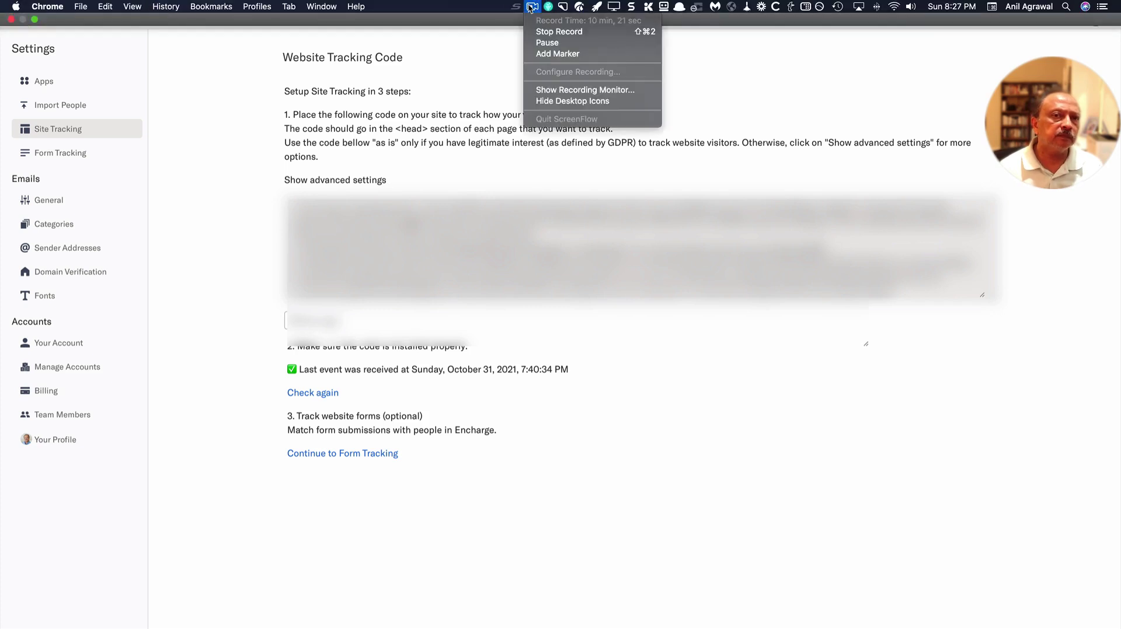
Go to Encharge's All Flows list, which shows four deactivated Unnamed Flows
{"action": "left_click", "coordinate": [544, 43]}
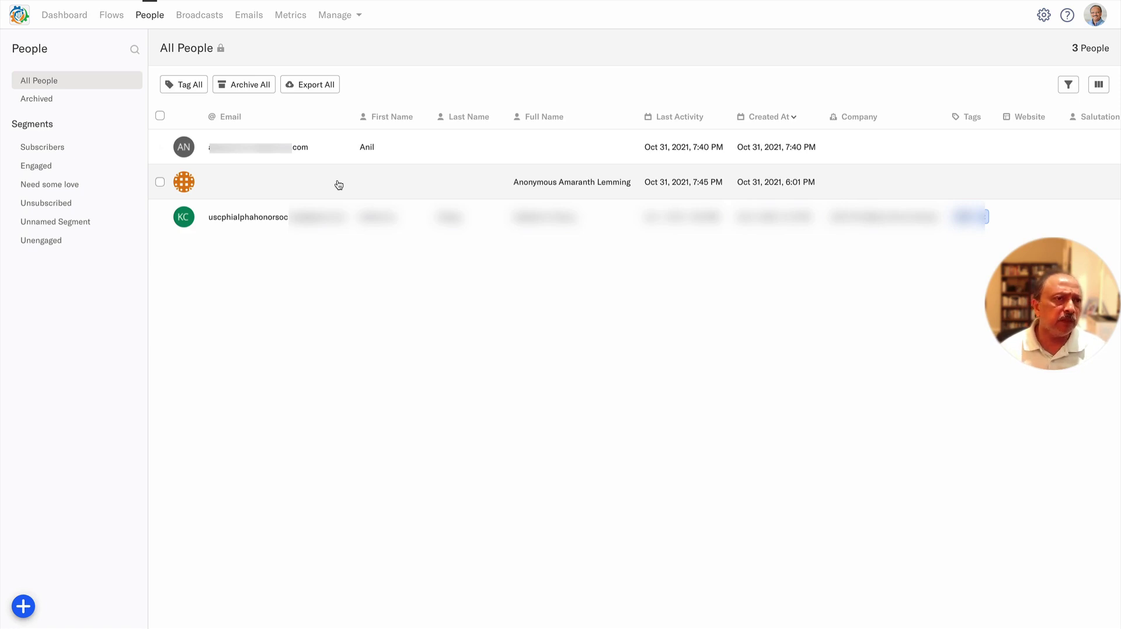
{"action": "left_click", "coordinate": [113, 20]}
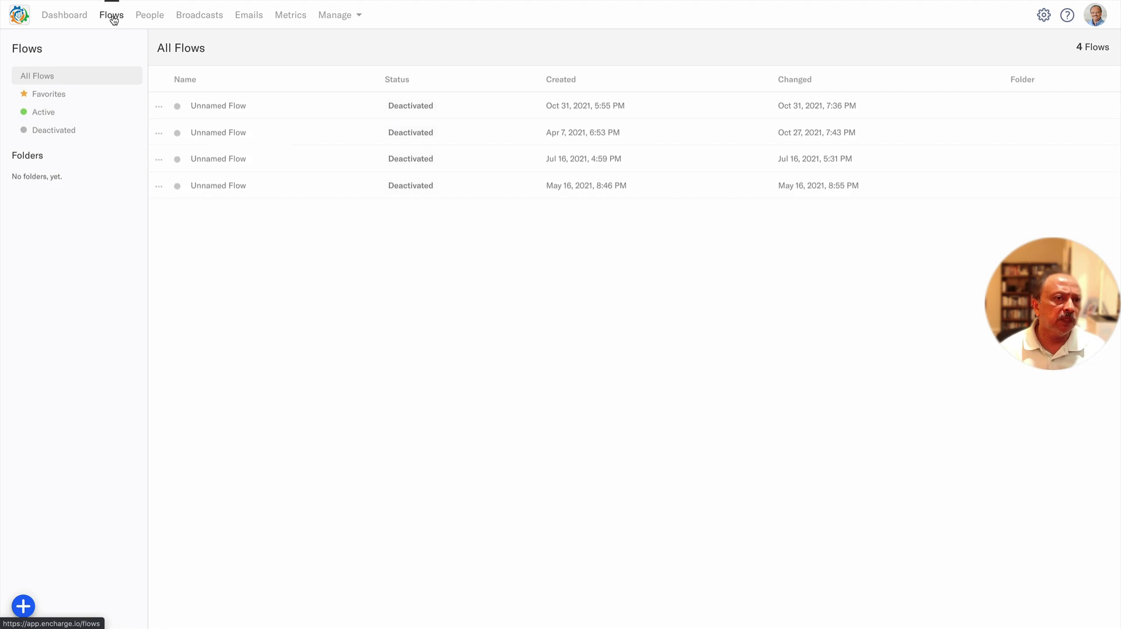
Open the newest Unnamed Flow, reposition the Tag Added node and raise Tracked Form Submitted higher
{"action": "left_click", "coordinate": [323, 116]}
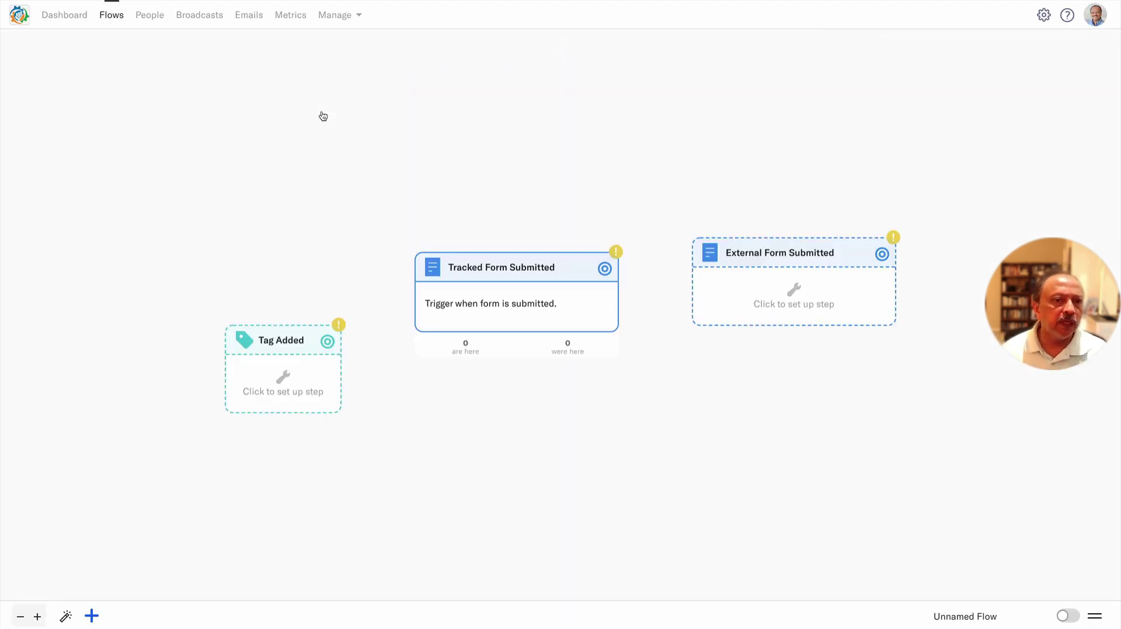
{"action": "left_click_drag", "start_coordinate": [306, 343], "coordinate": [291, 211]}
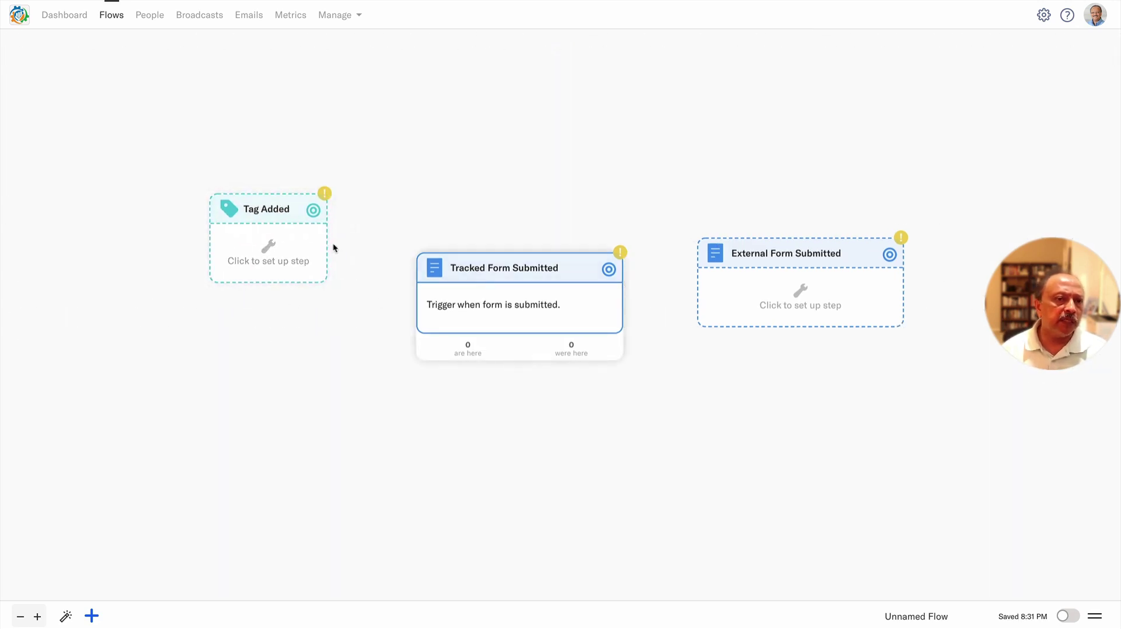
{"action": "left_click_drag", "start_coordinate": [268, 210], "coordinate": [326, 224]}
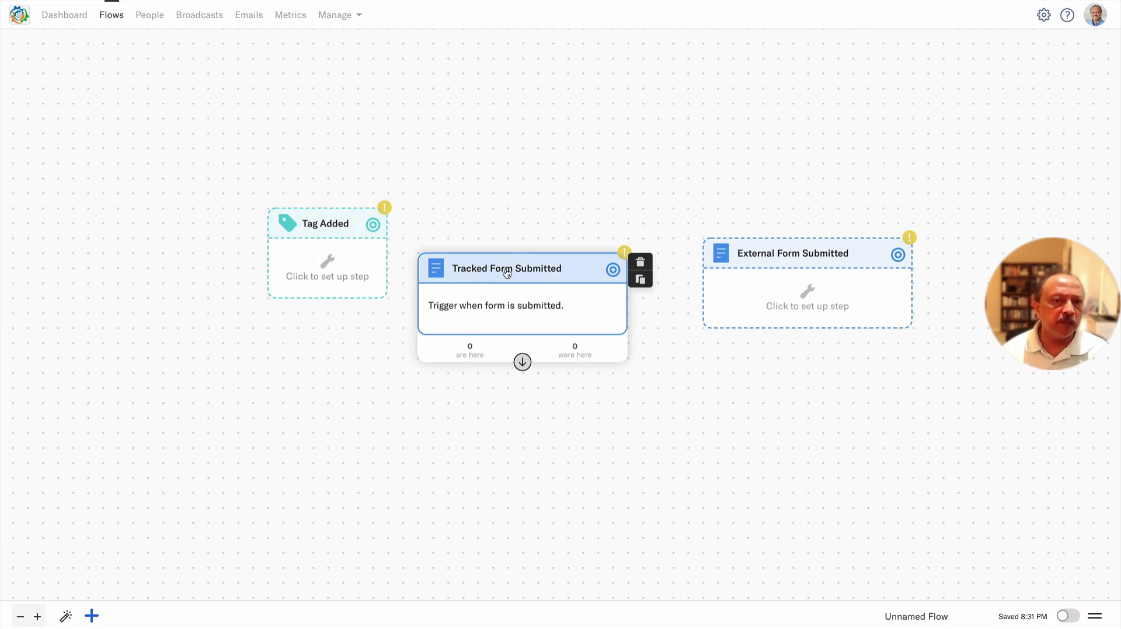
{"action": "left_click_drag", "start_coordinate": [496, 271], "coordinate": [491, 171]}
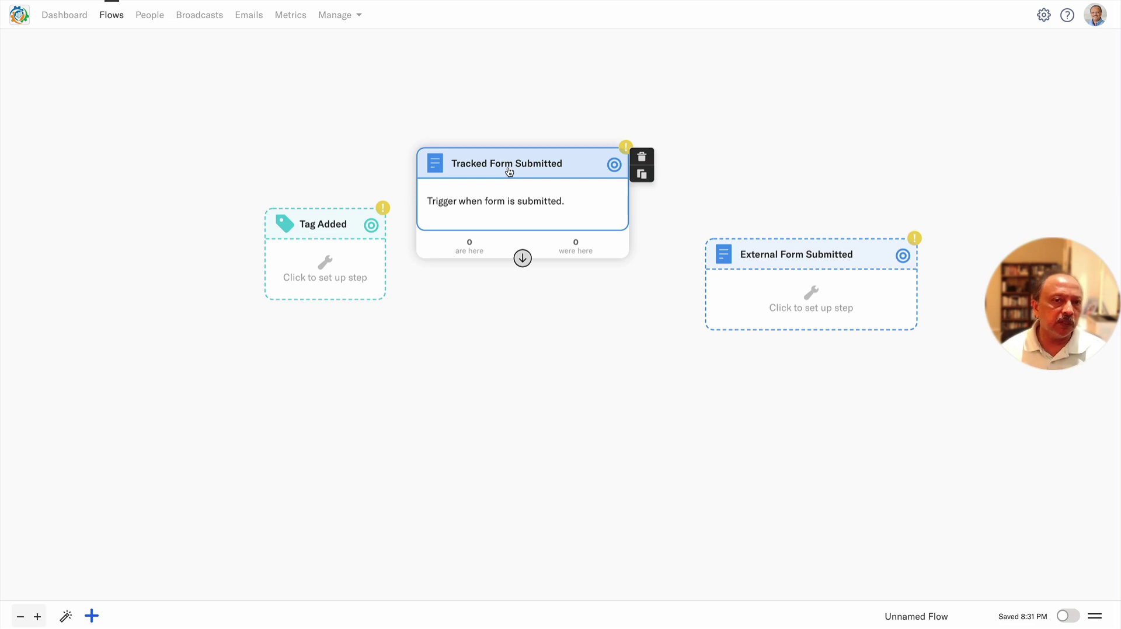
{"action": "left_click", "coordinate": [508, 169]}
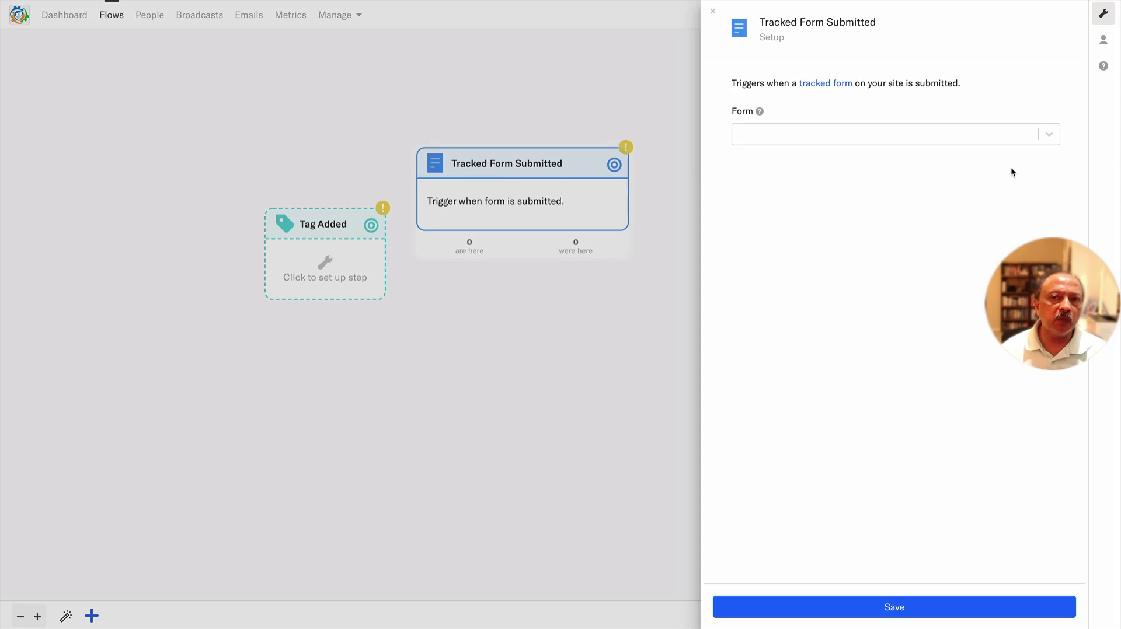
{"action": "left_click", "coordinate": [1047, 135]}
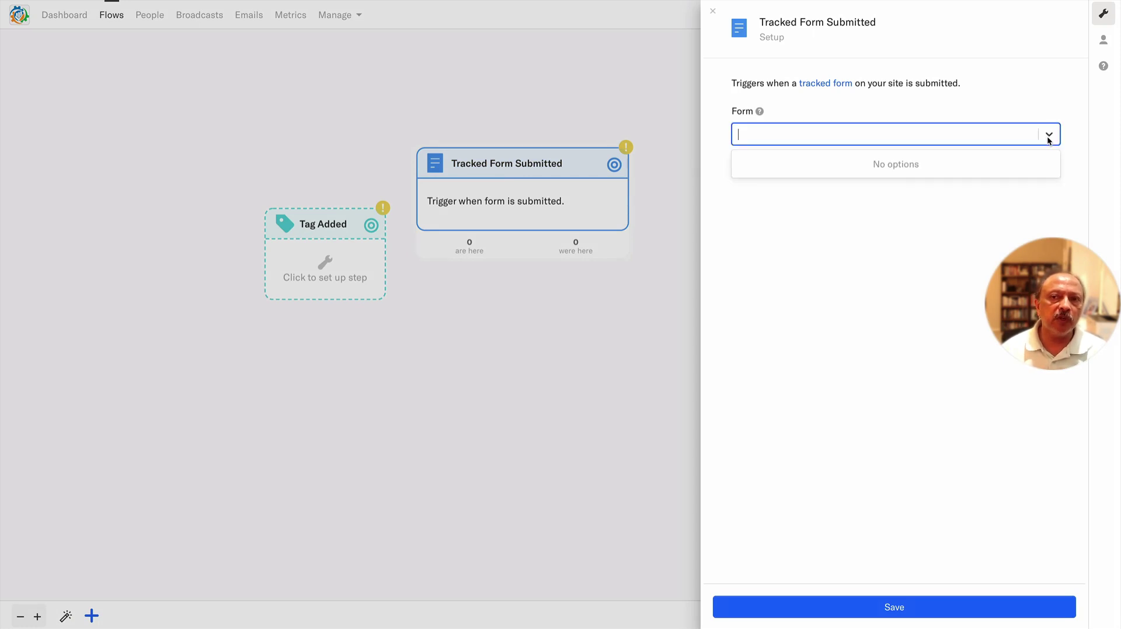
{"action": "left_click", "coordinate": [680, 256]}
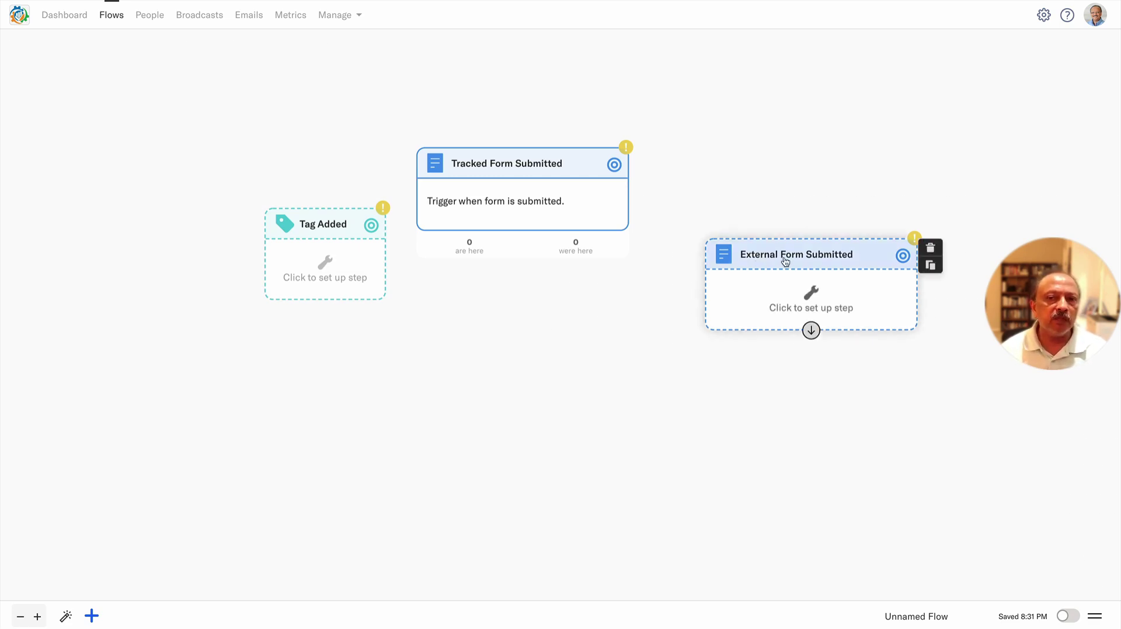
Move External Form Submitted up beside the other triggers and keep SwipePages as its form source
{"action": "left_click_drag", "start_coordinate": [782, 255], "coordinate": [746, 194]}
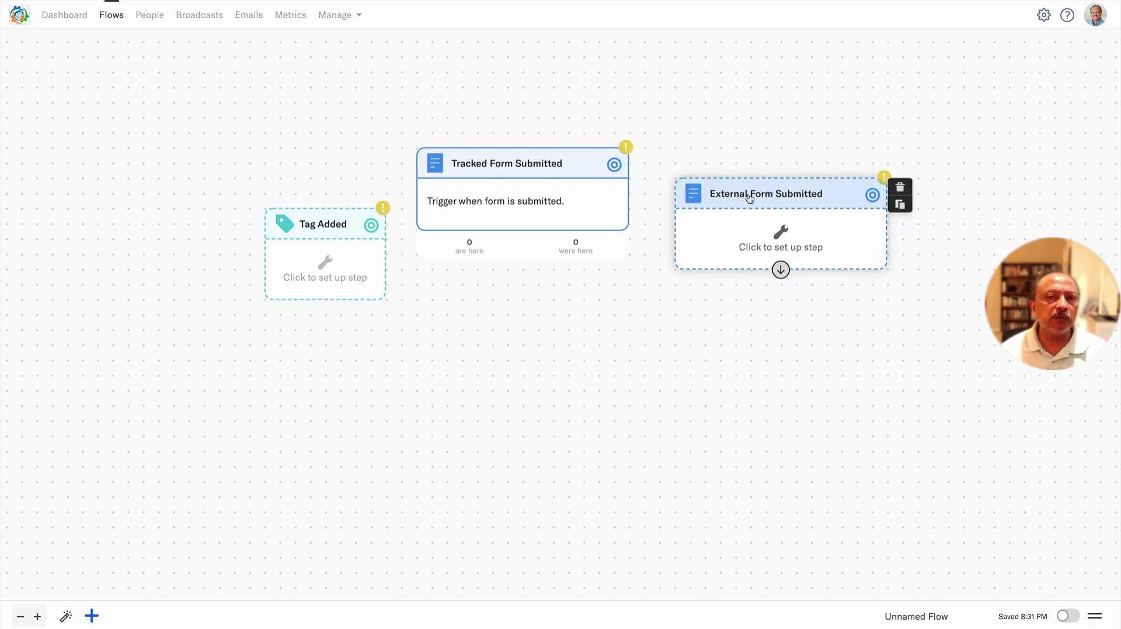
{"action": "left_click", "coordinate": [747, 195]}
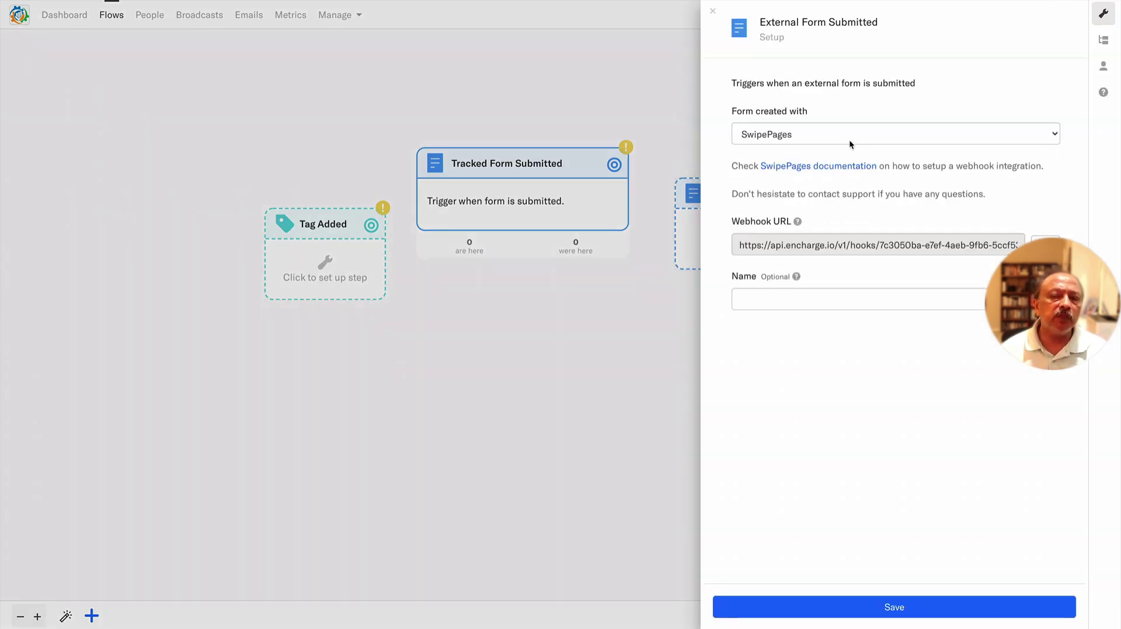
{"action": "left_click", "coordinate": [835, 134]}
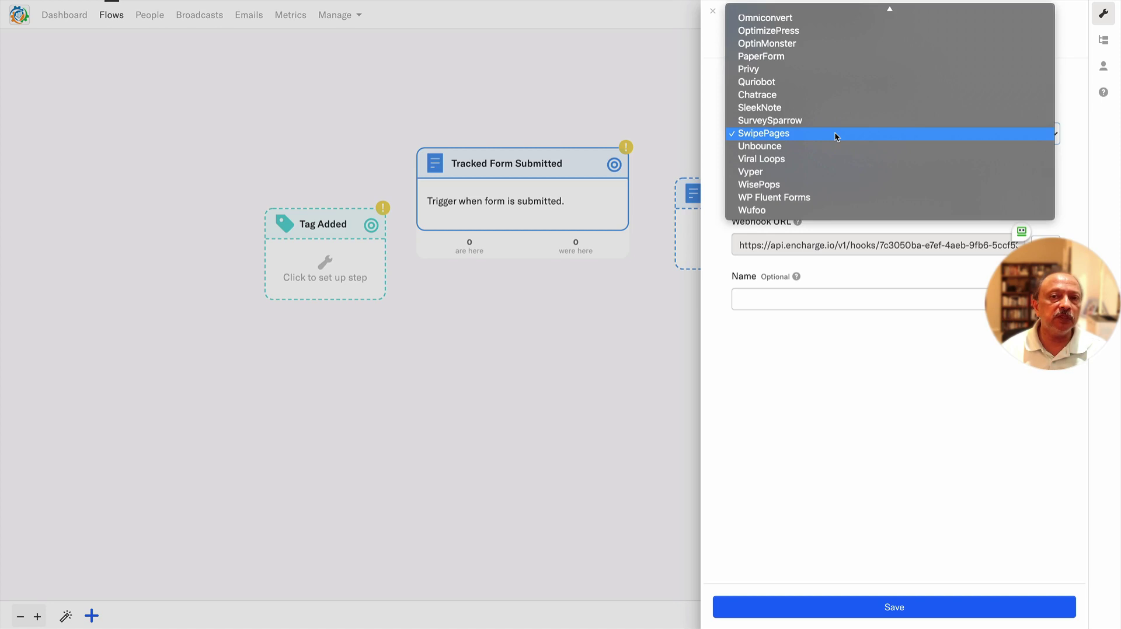
{"action": "left_click", "coordinate": [834, 135]}
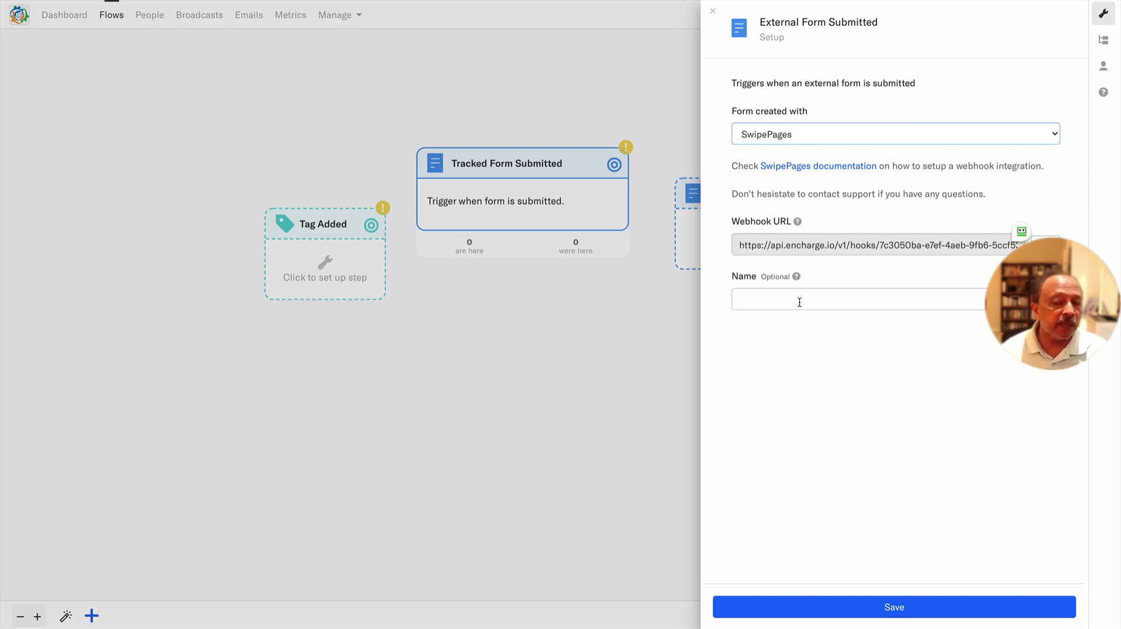
{"action": "left_click", "coordinate": [635, 336]}
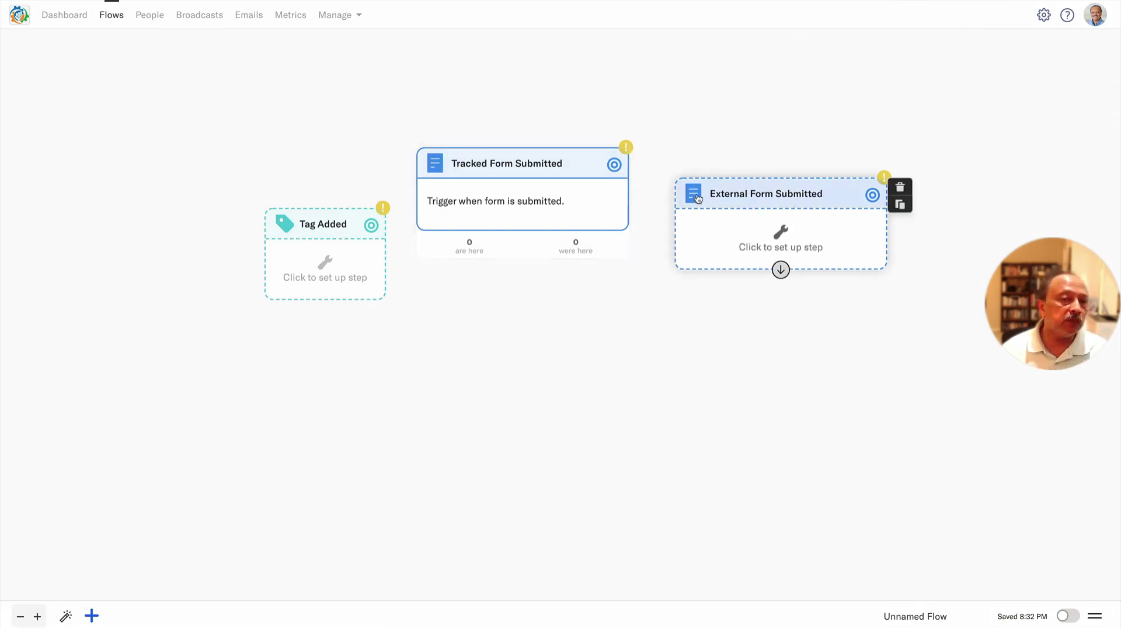
Look over the Tag Added tag options such as USC without choosing one, then raise its node level with Tracked Form Submitted
{"action": "mouse_move", "coordinate": [320, 225]}
{"action": "left_mouse_down"}
{"action": "mouse_move", "coordinate": [323, 160]}
{"action": "mouse_move", "coordinate": [321, 224]}
{"action": "left_mouse_up"}
{"action": "left_click", "coordinate": [334, 233]}
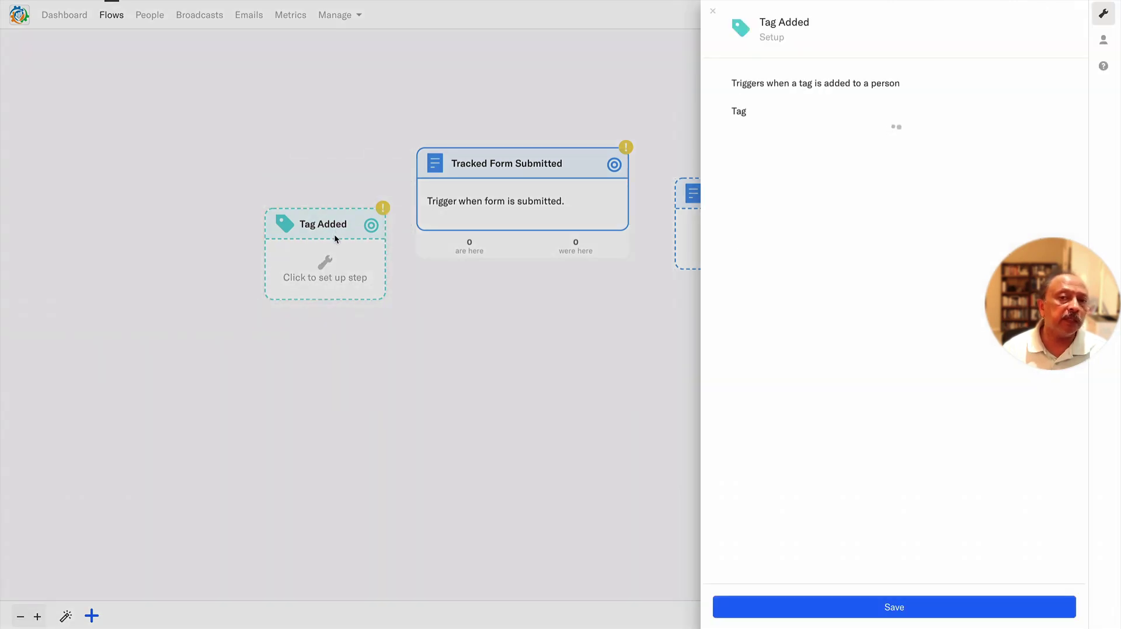
{"action": "left_click", "coordinate": [1051, 134]}
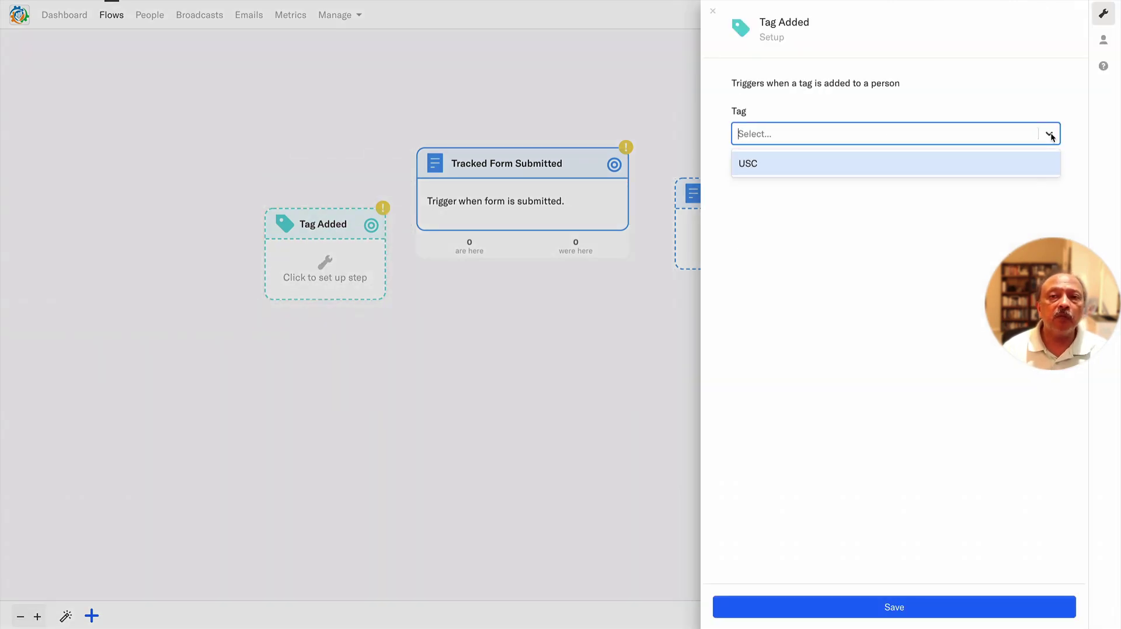
{"action": "left_click", "coordinate": [1051, 135]}
{"action": "left_click", "coordinate": [891, 133]}
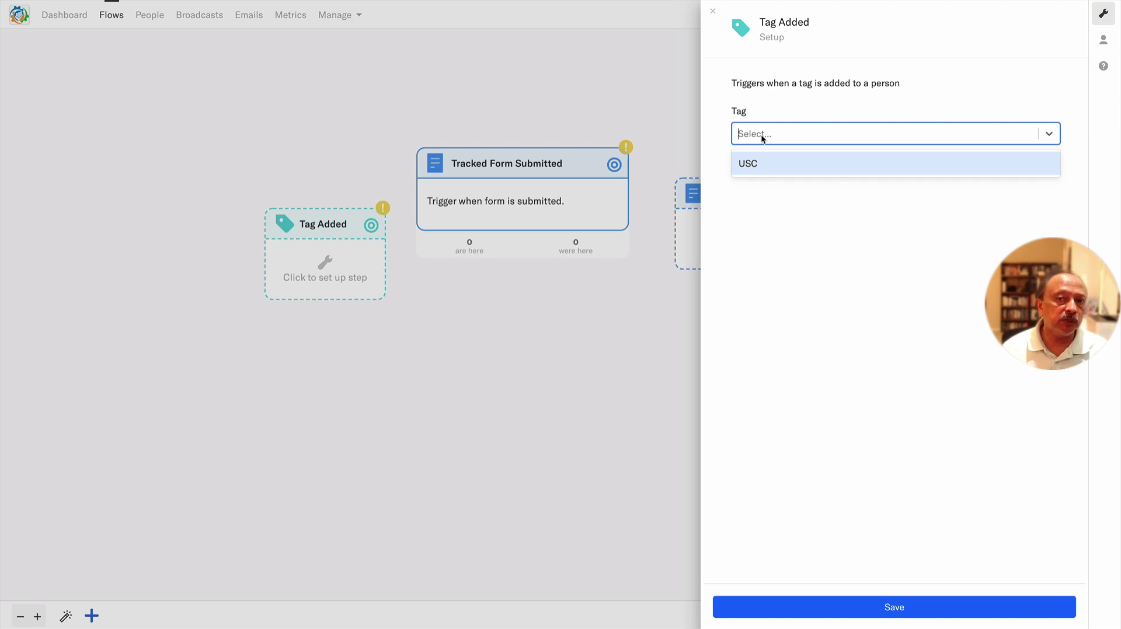
{"action": "left_click", "coordinate": [538, 334]}
{"action": "mouse_move", "coordinate": [330, 234]}
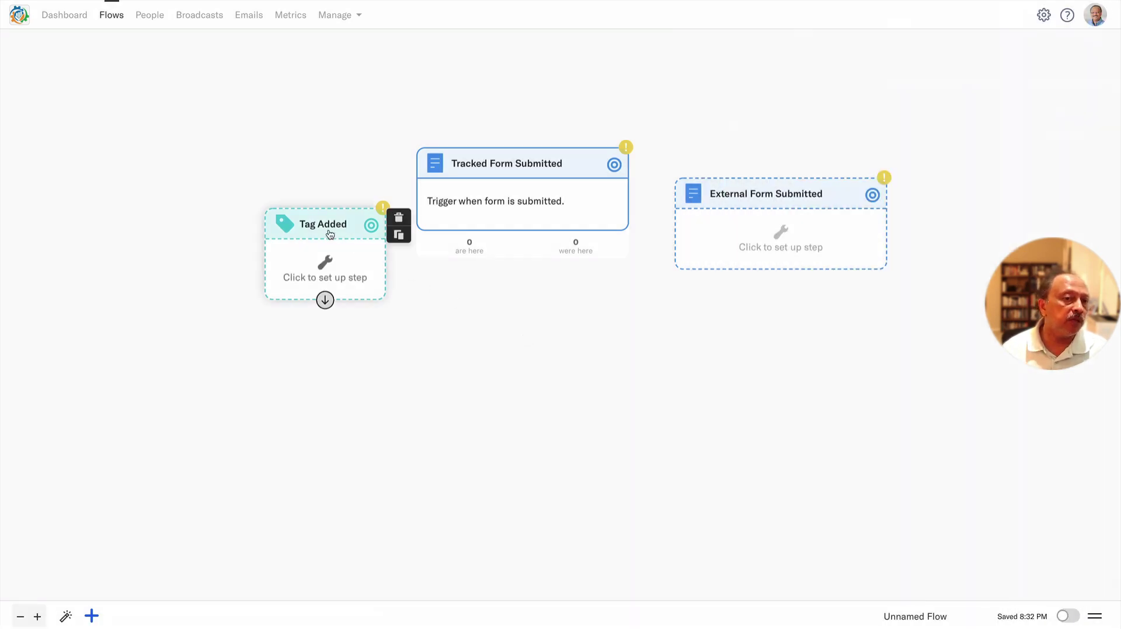
{"action": "left_click_drag", "start_coordinate": [327, 232], "coordinate": [326, 186]}
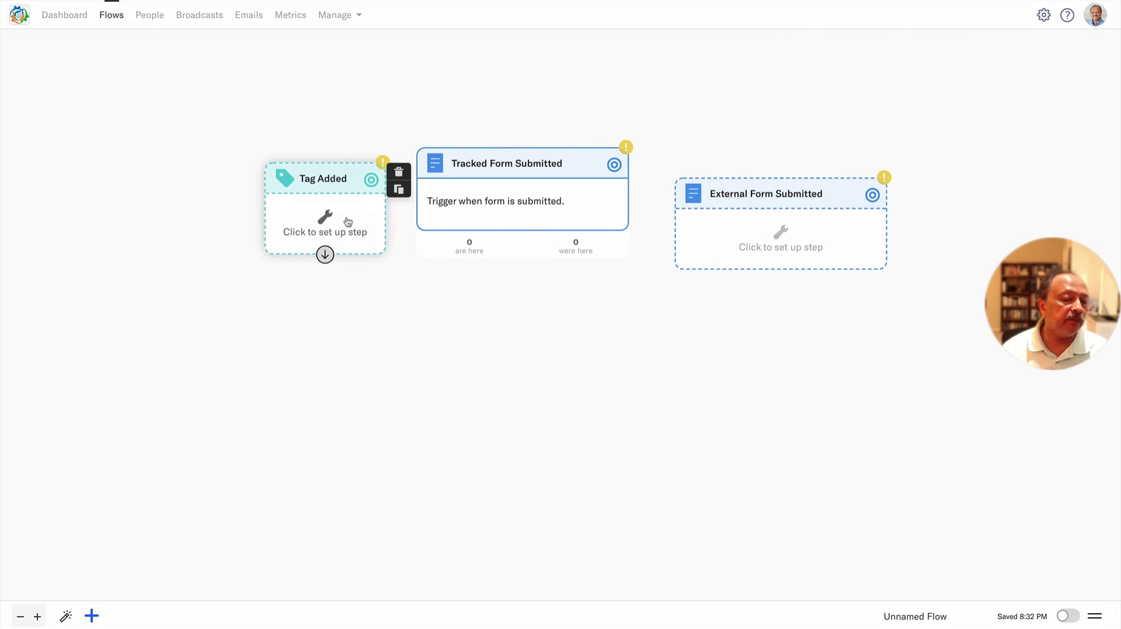